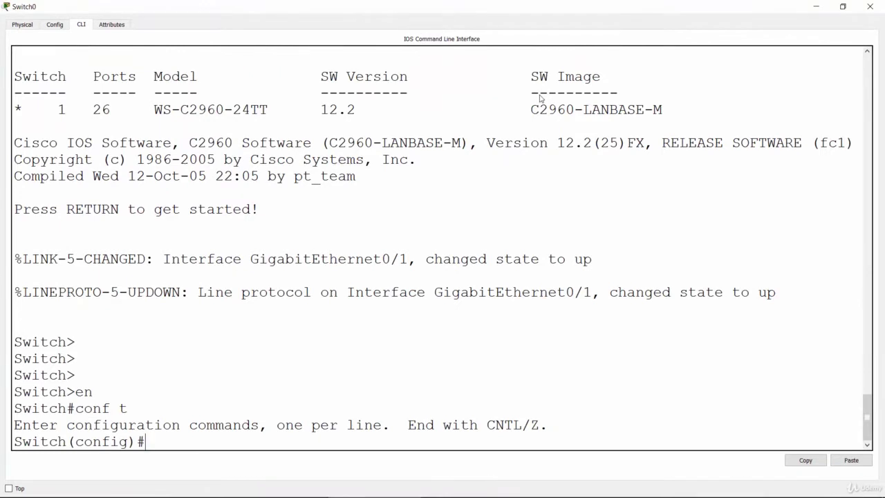
Give Switch0 the hostname Madrid so the prompt reads Madrid(config)#
{"action": "type", "text": "host"}
{"action": "key", "text": "Tab"}
{"action": "type", "text": "Madrid"}
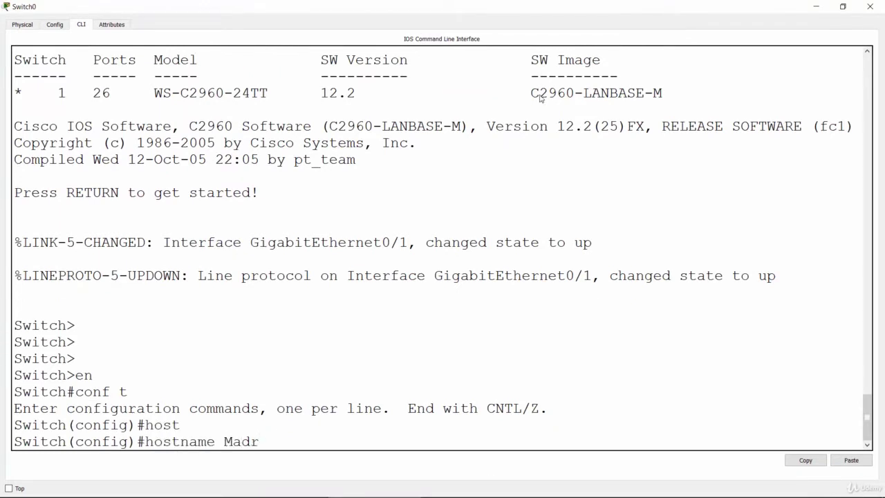
{"action": "key", "text": "Return"}
{"action": "key", "text": "Return"}
{"action": "key", "text": "Return"}
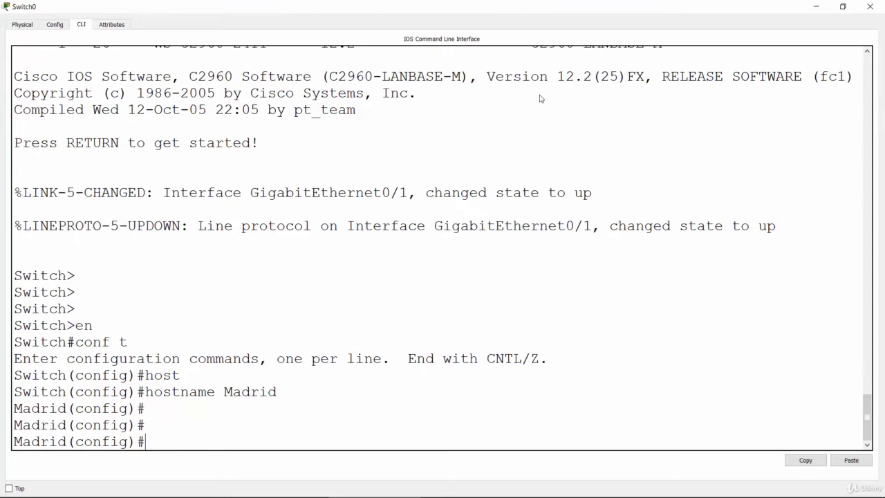
{"action": "key", "text": "alt+Tab"}
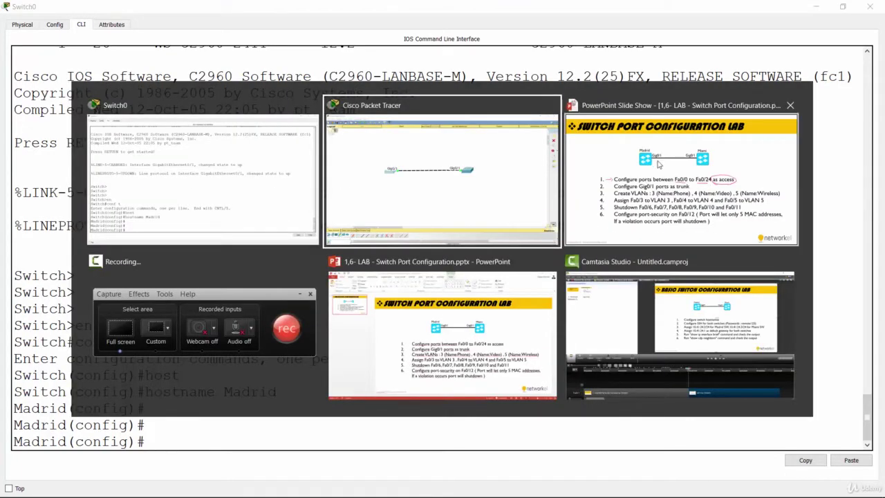
{"action": "left_click", "coordinate": [658, 164]}
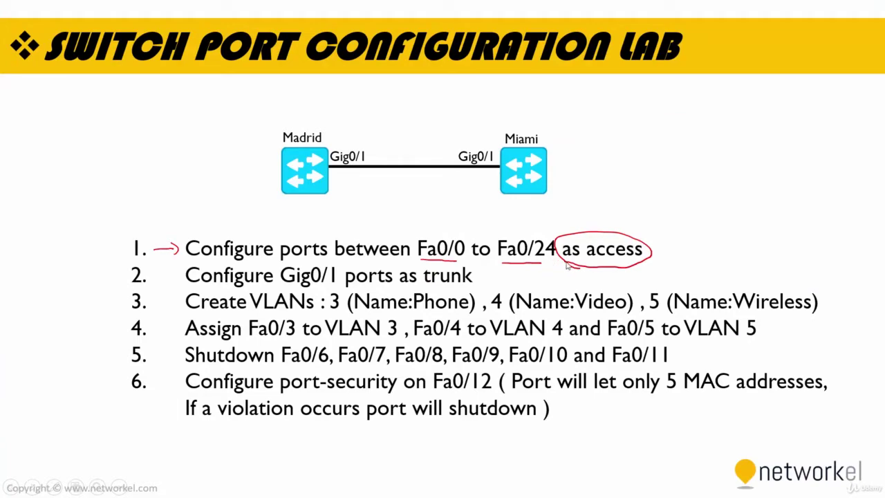
{"action": "key", "text": "alt+Tab"}
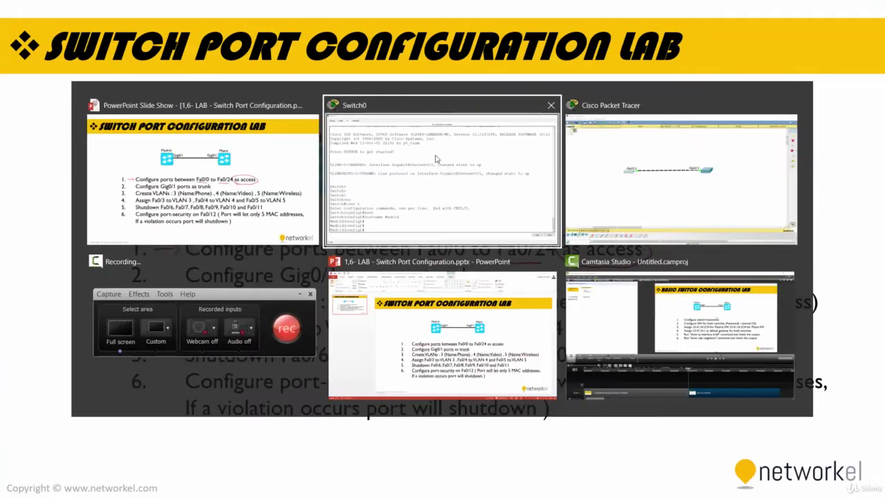
{"action": "left_click", "coordinate": [436, 159]}
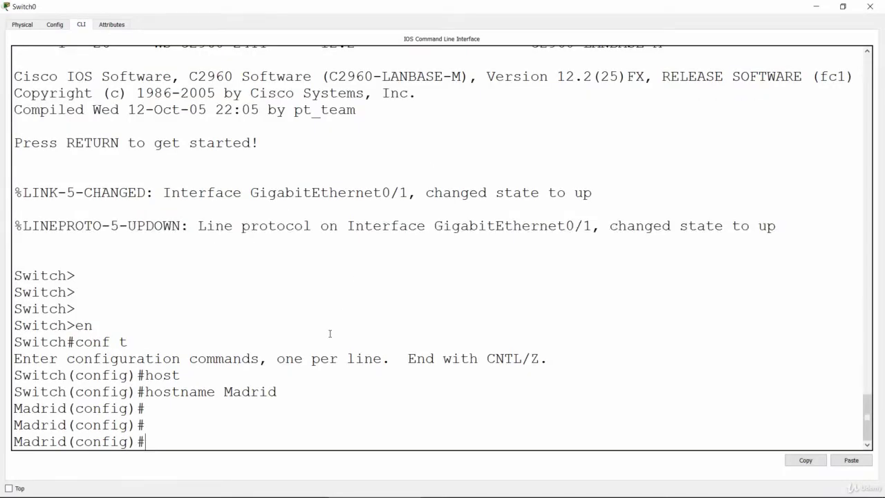
Try entering interface FastEthernet 0/0, then leave configuration mode with end
{"action": "type", "text": "interface fa"}
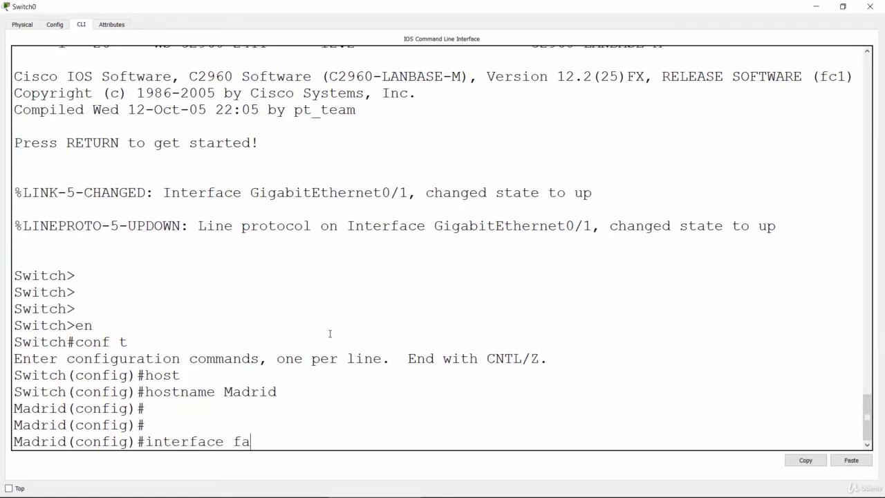
{"action": "type", "text": "stet"}
{"action": "key", "text": "Tab"}
{"action": "type", "text": "0/0"}
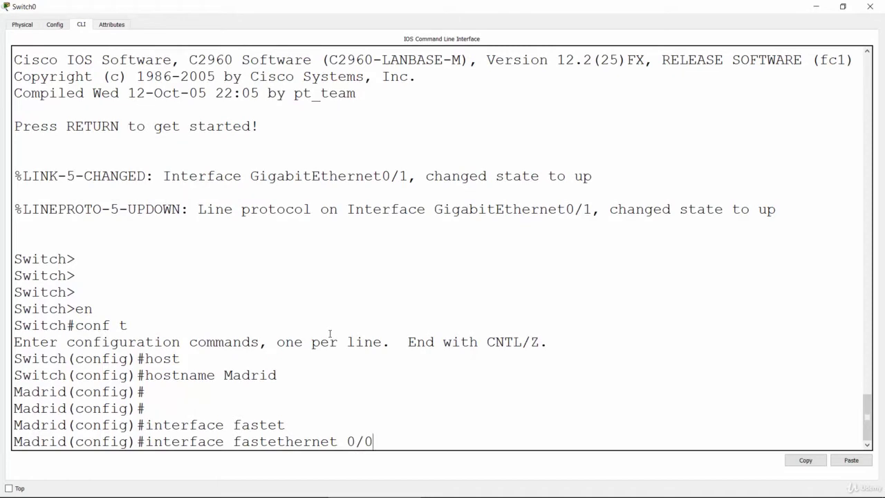
{"action": "key", "text": "Return"}
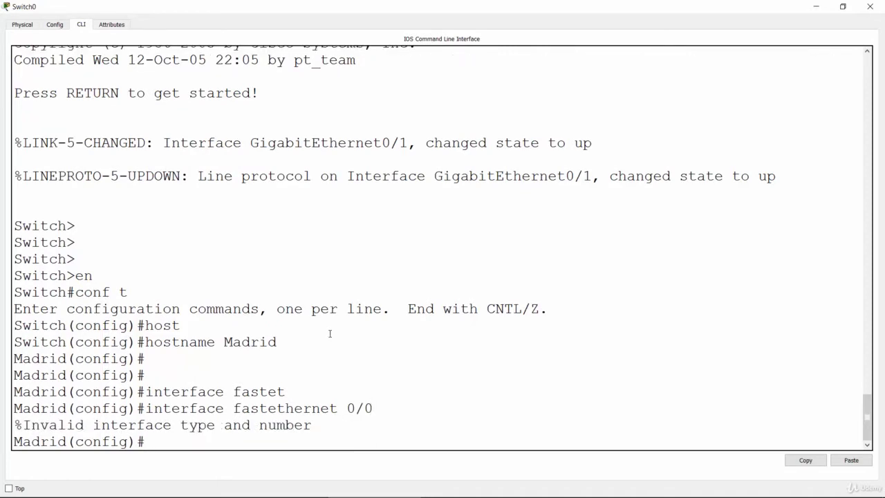
{"action": "type", "text": "end"}
{"action": "key", "text": "Return"}
Run show ip interface brief and page through ports FastEthernet0/1 to 0/24
{"action": "key", "text": "Return"}
{"action": "type", "text": "sh ip"}
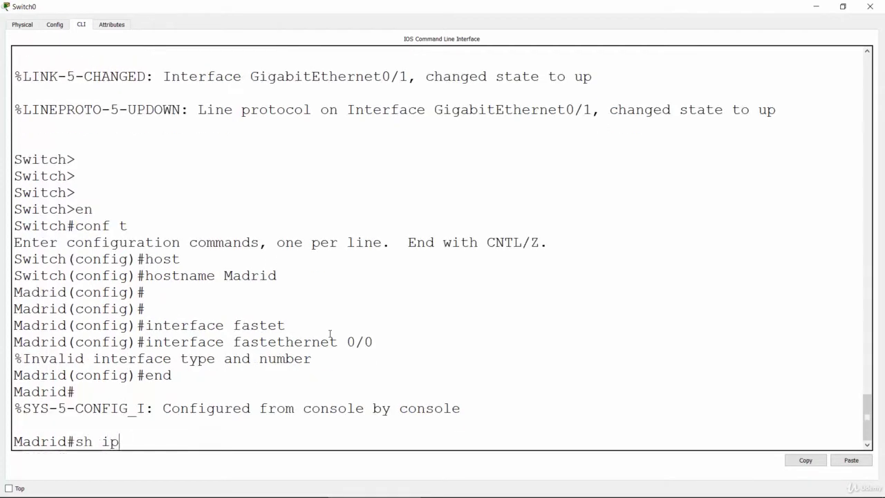
{"action": "type", "text": " int bri"}
{"action": "key", "text": "Return"}
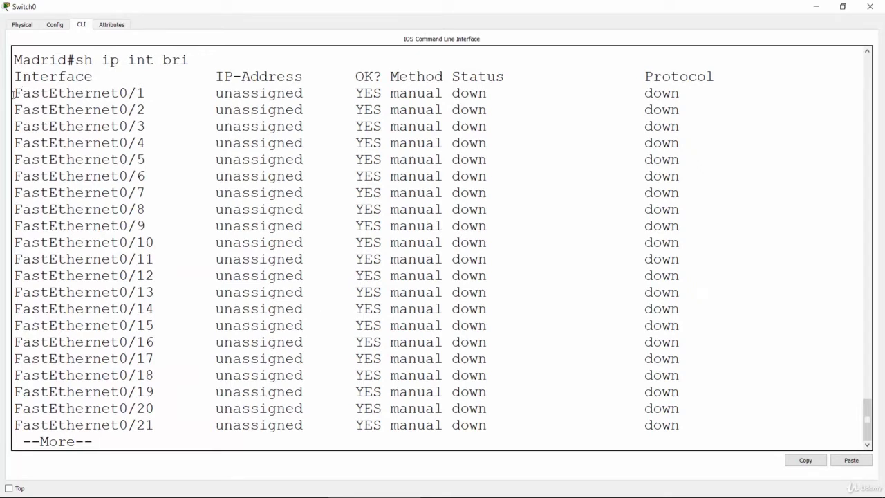
{"action": "left_click_drag", "start_coordinate": [15, 92], "coordinate": [146, 93]}
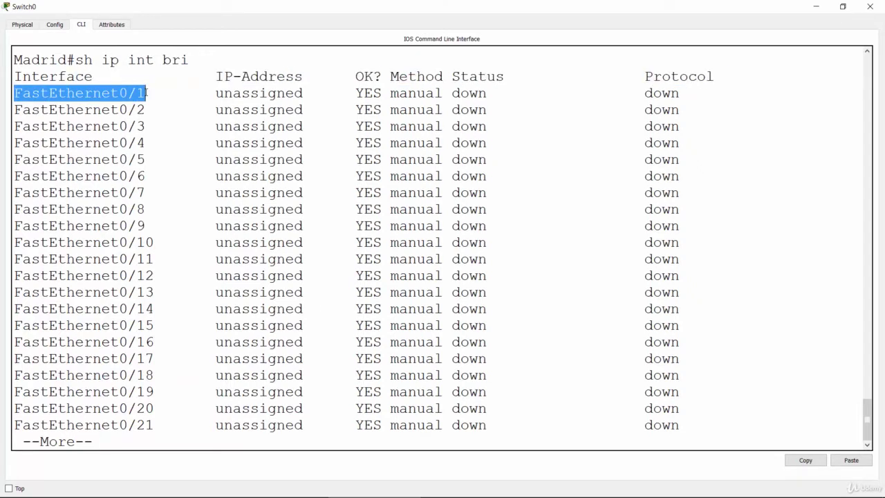
{"action": "left_click", "coordinate": [203, 264]}
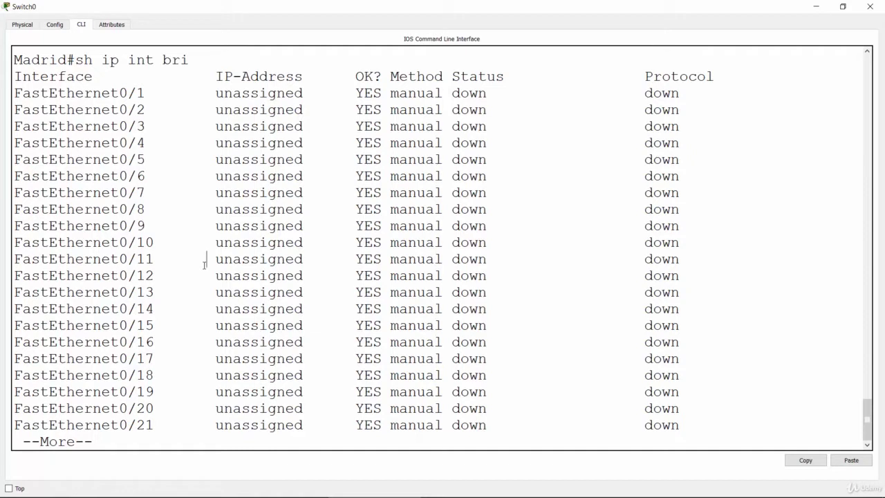
{"action": "key", "text": "Return"}
{"action": "key", "text": "Return"}
{"action": "key", "text": "Return"}
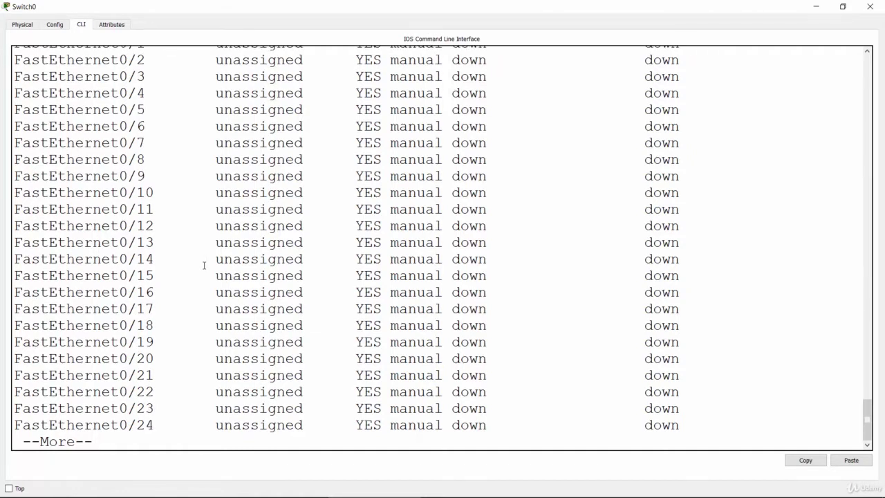
{"action": "type", "text": "q"}
{"action": "type", "text": "conf t"}
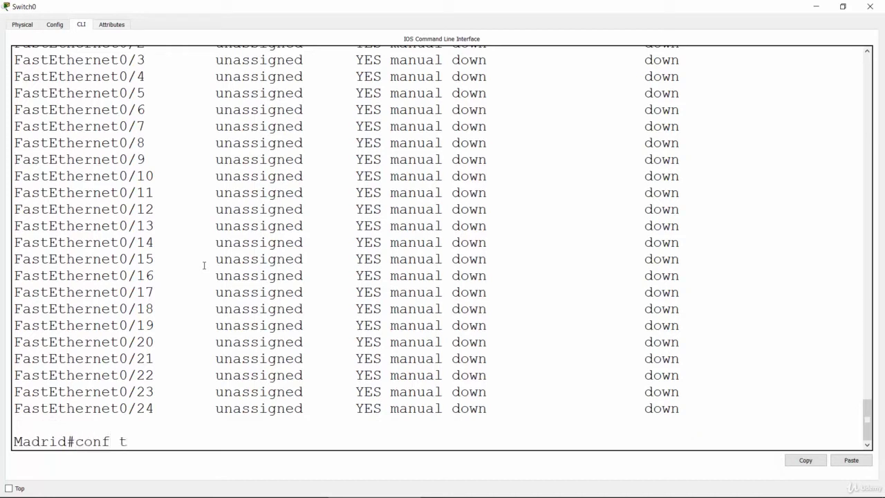
Enter global configuration and open interface FastEthernet0/1
{"action": "key", "text": "Return"}
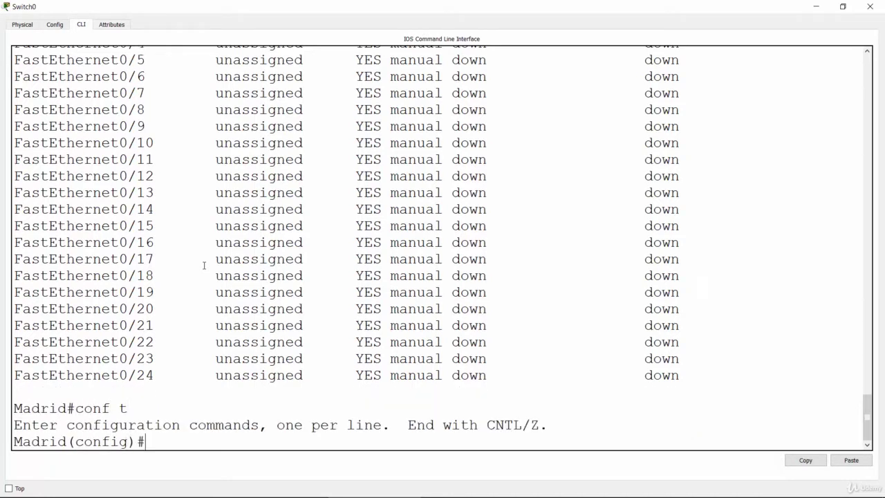
{"action": "type", "text": "inter"}
{"action": "key", "text": "Tab"}
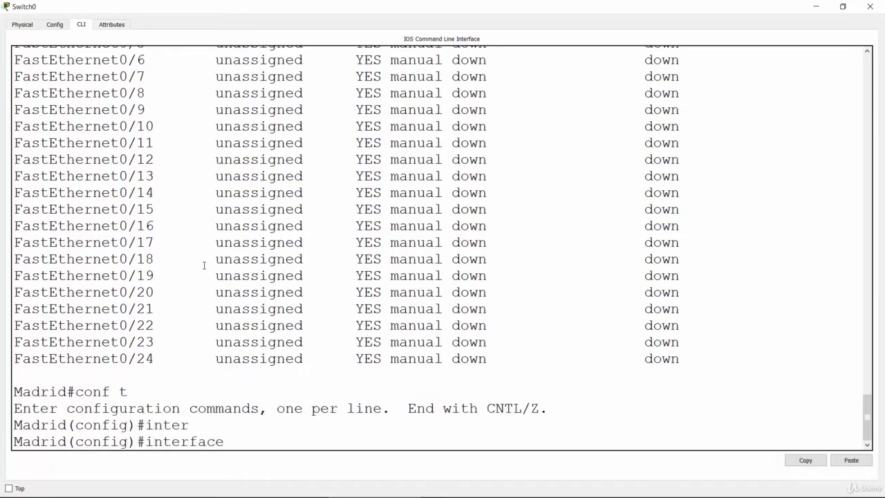
{"action": "type", "text": "fastet"}
{"action": "key", "text": "Tab"}
{"action": "type", "text": "0"}
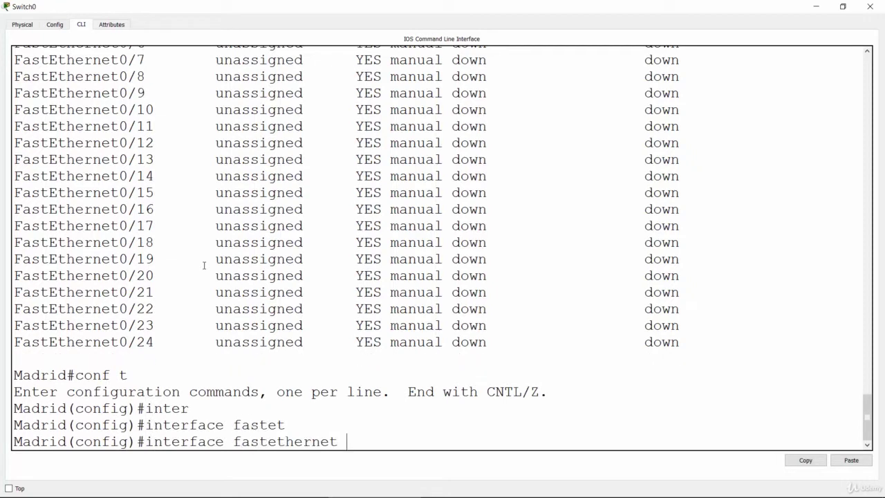
{"action": "type", "text": "/1"}
{"action": "key", "text": "Return"}
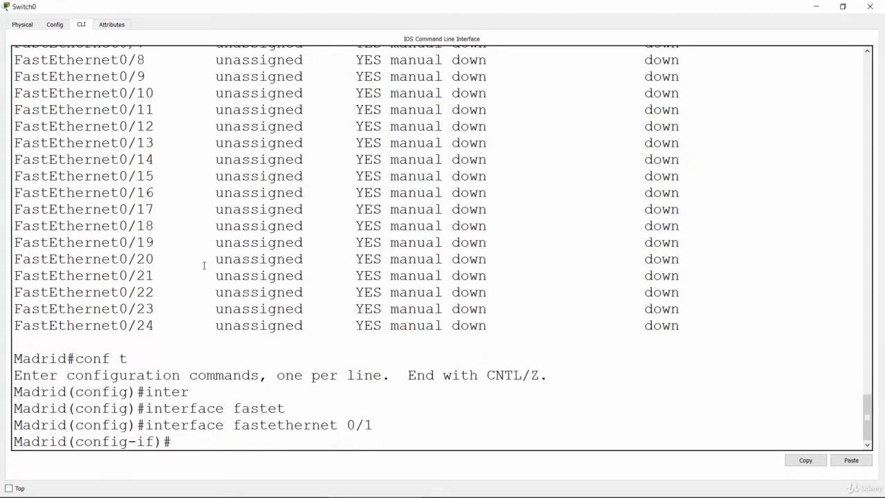
Set FastEthernet0/1 to switchport mode access and exit back to global configuration
{"action": "type", "text": "swi"}
{"action": "key", "text": "Tab"}
{"action": "type", "text": "mode acc"}
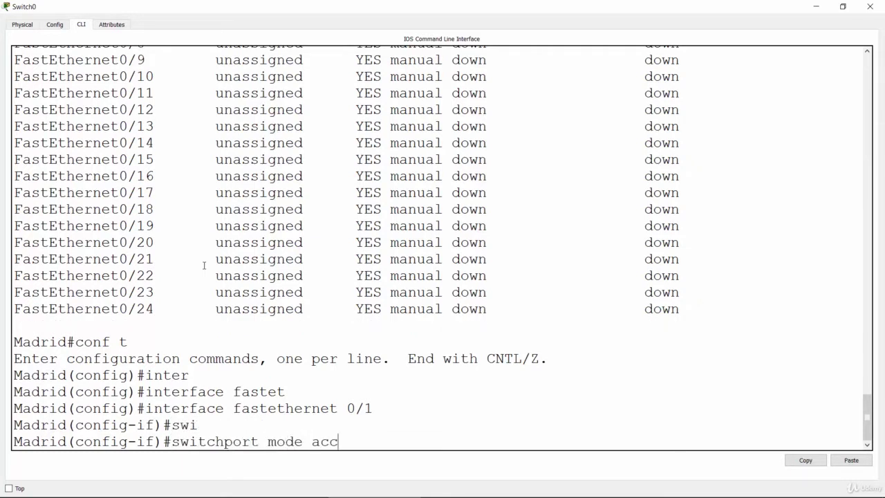
{"action": "key", "text": "Tab"}
{"action": "key", "text": "Return"}
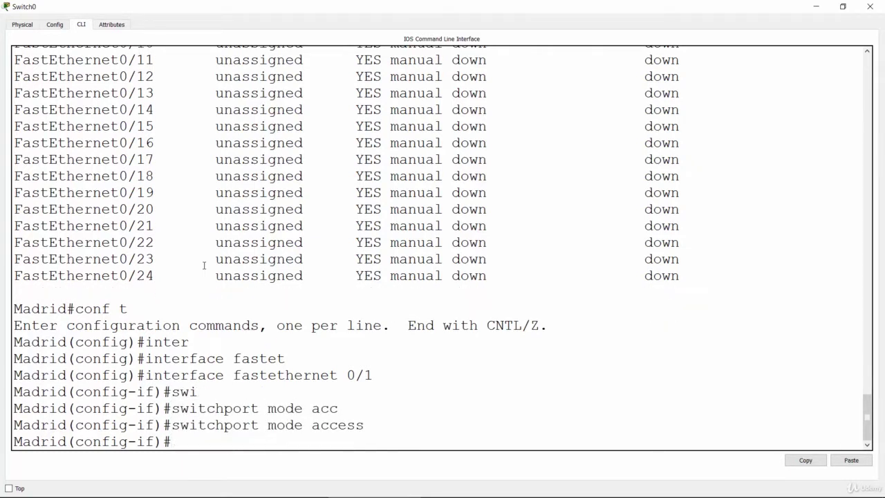
{"action": "key", "text": "Return"}
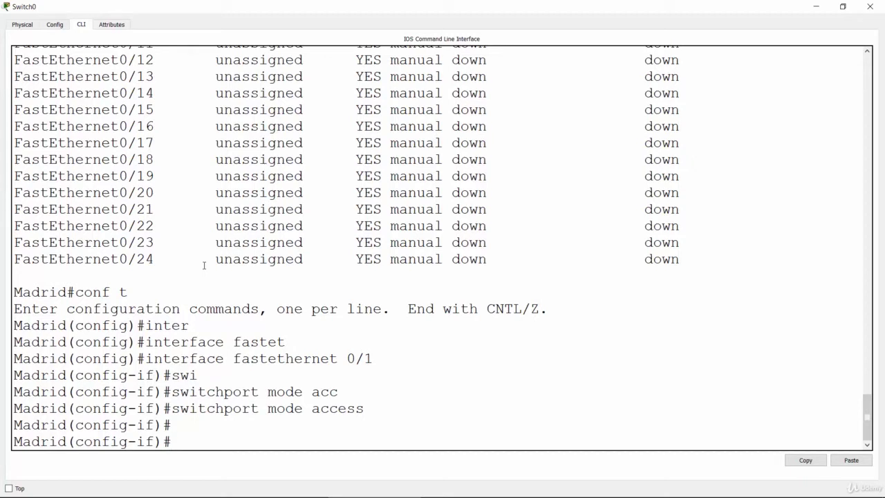
{"action": "type", "text": "exit"}
{"action": "key", "text": "Return"}
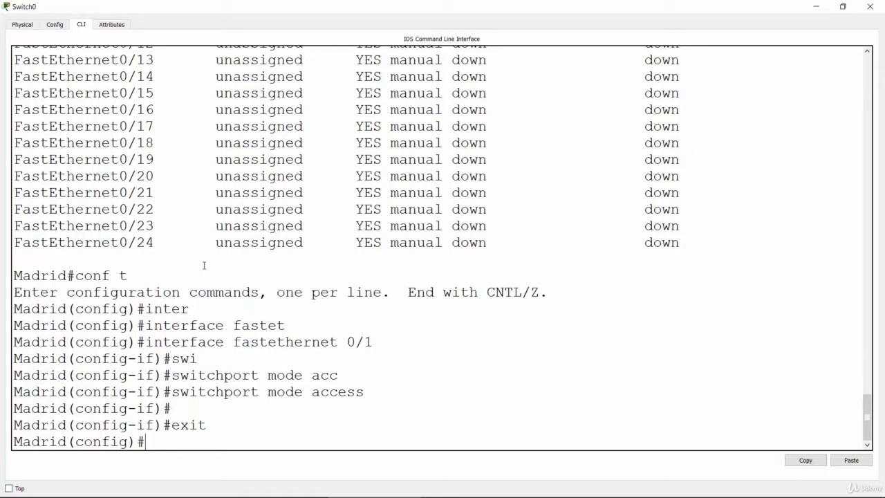
Recall the FastEthernet0/1 command from history, then open interface FastEthernet 0/2
{"action": "key", "text": "Up"}
{"action": "key", "text": "Up"}
{"action": "key", "text": "Up"}
{"action": "key", "text": "Down"}
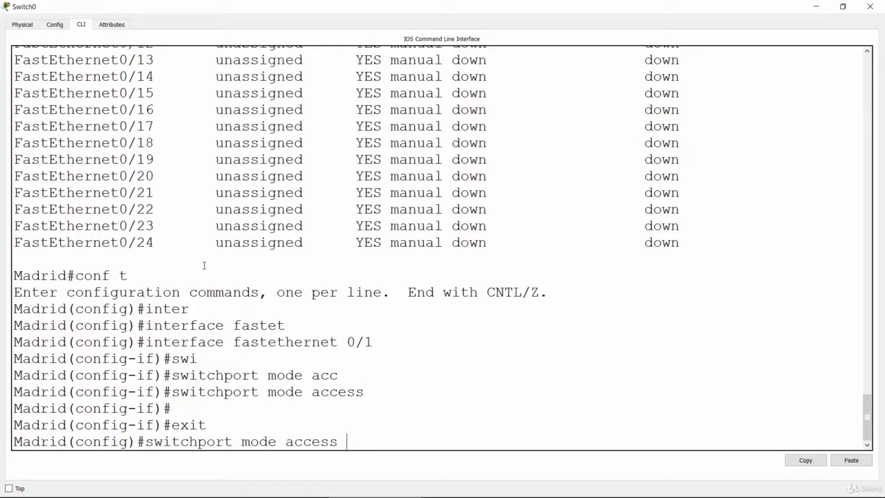
{"action": "key", "text": "Up"}
{"action": "key", "text": "Return"}
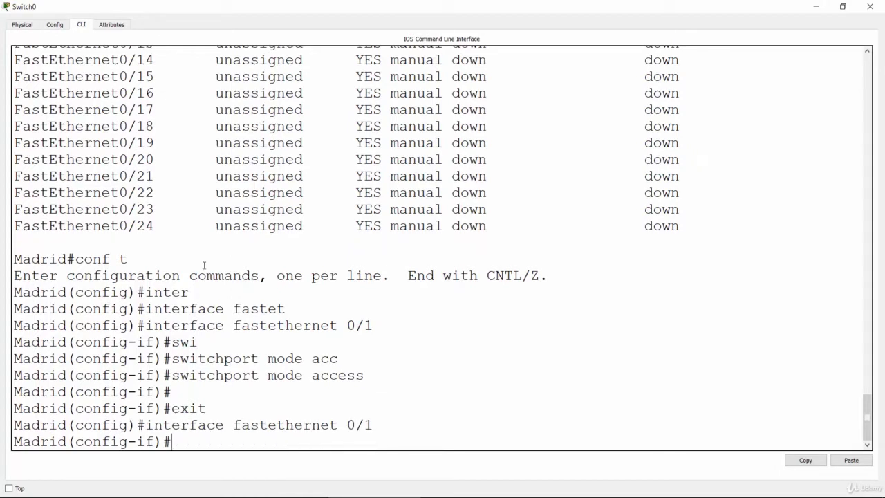
{"action": "type", "text": "inter"}
{"action": "key", "text": "Tab"}
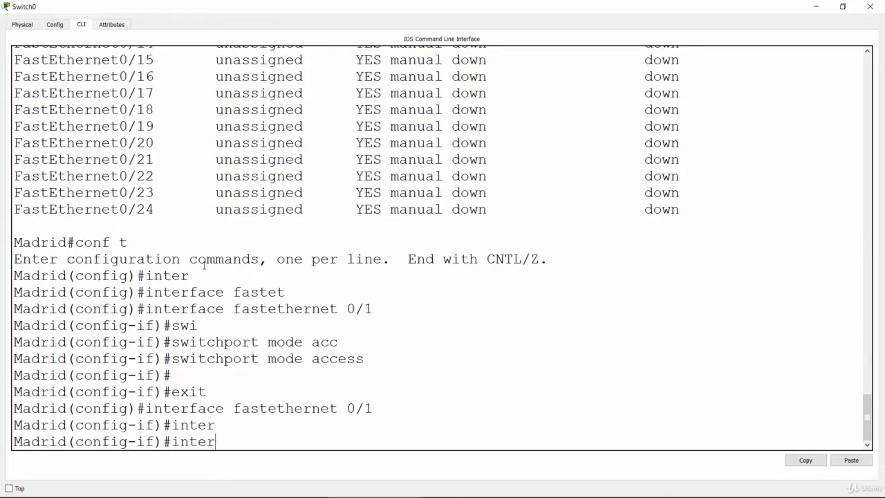
{"action": "type", "text": "face faste"}
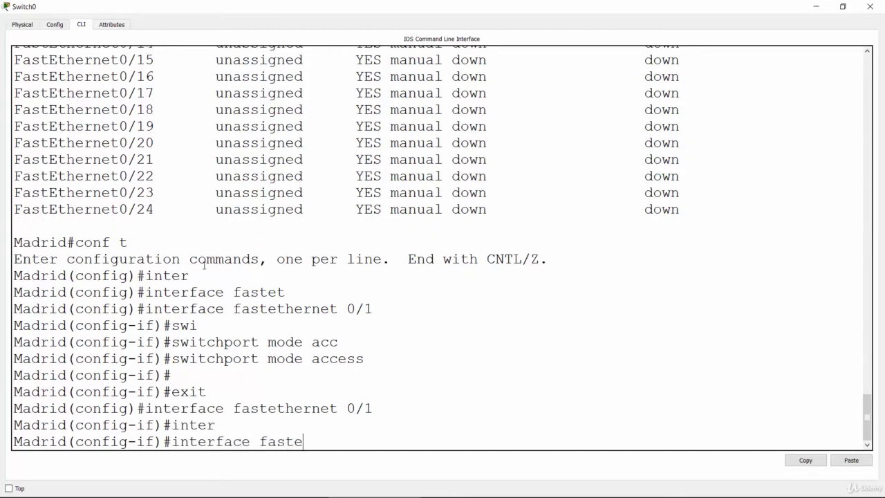
{"action": "type", "text": "thernet "}
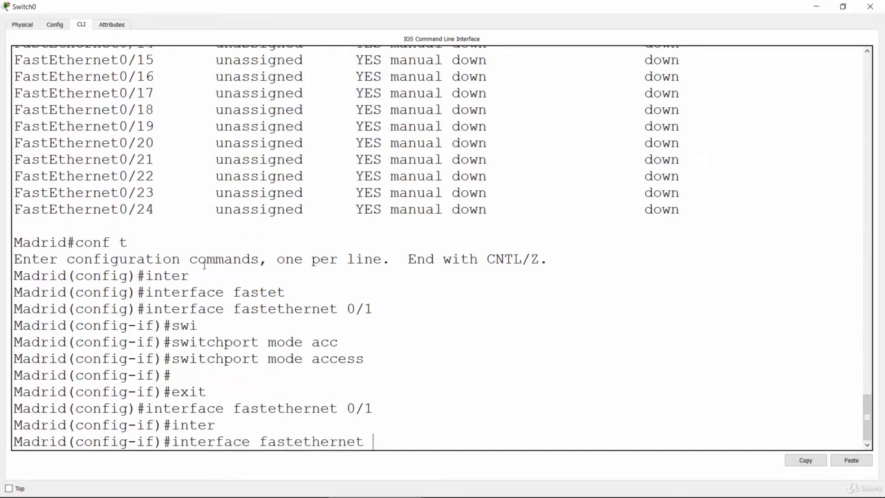
{"action": "type", "text": "0/2"}
{"action": "key", "text": "Return"}
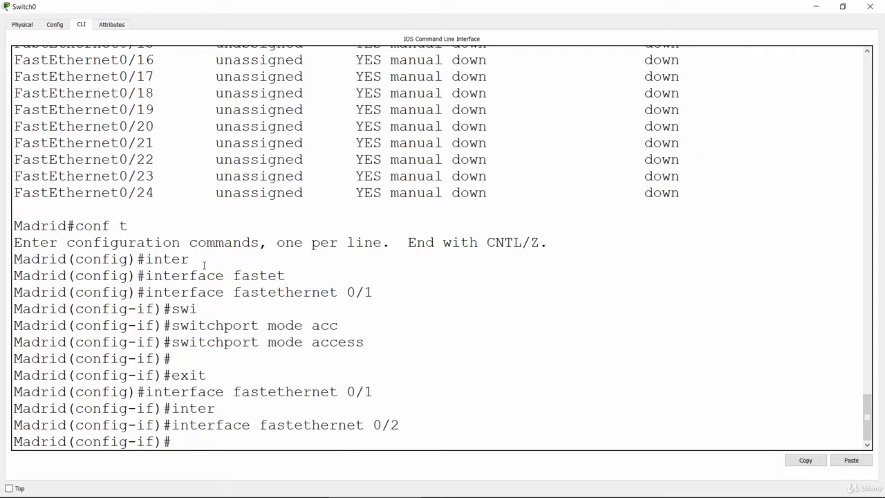
Set FastEthernet 0/2 to switchport mode access
{"action": "type", "text": "swi"}
{"action": "key", "text": "Tab"}
{"action": "type", "text": "mode acce"}
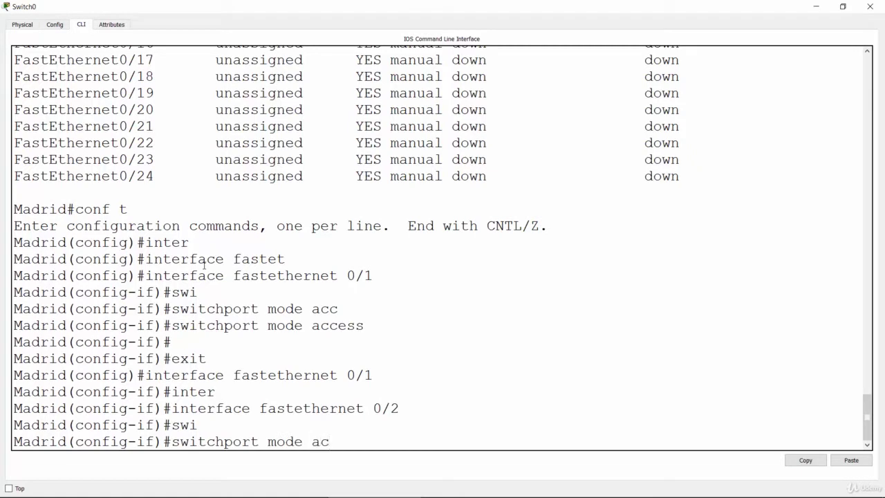
{"action": "key", "text": "Tab"}
{"action": "key", "text": "Return"}
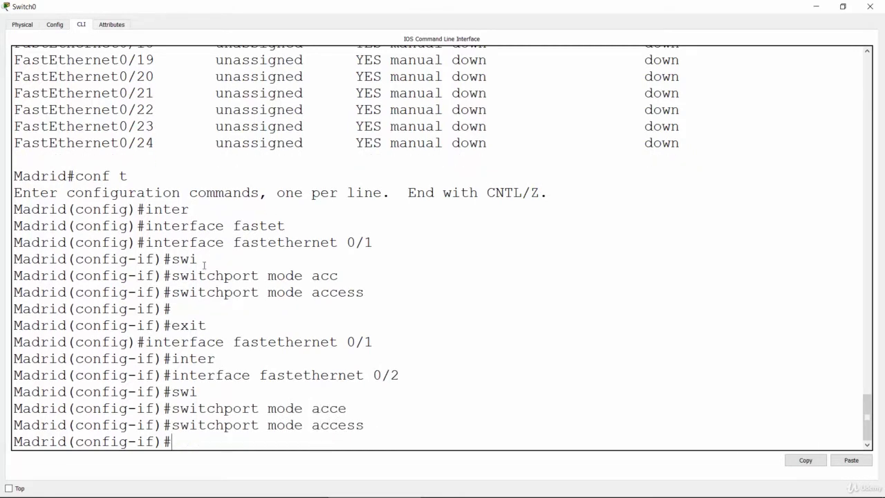
{"action": "key", "text": "Return"}
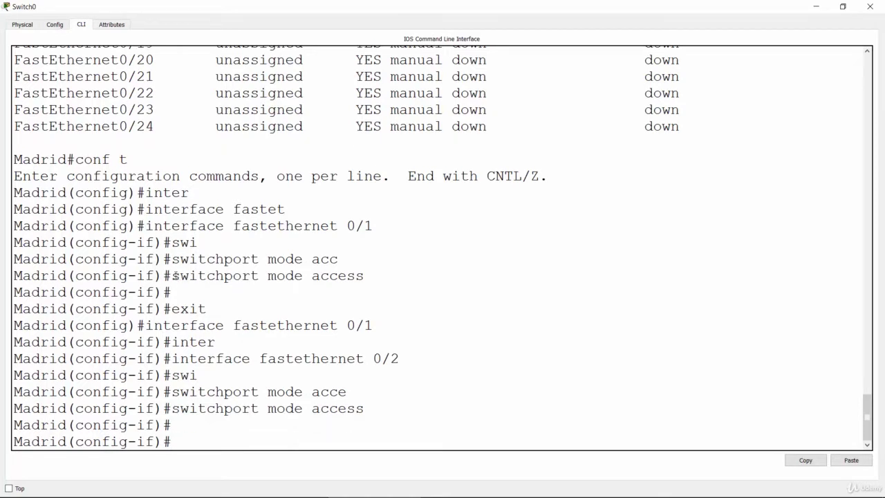
{"action": "left_click_drag", "start_coordinate": [175, 275], "coordinate": [365, 277]}
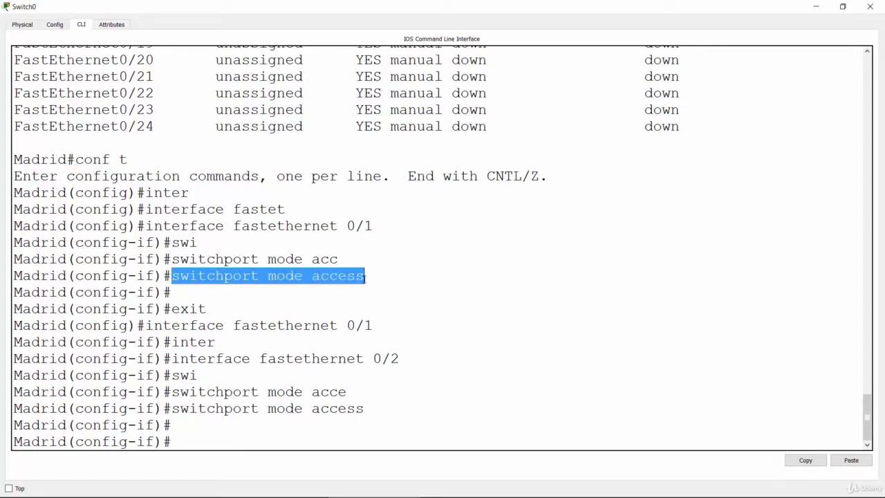
{"action": "left_click", "coordinate": [341, 322]}
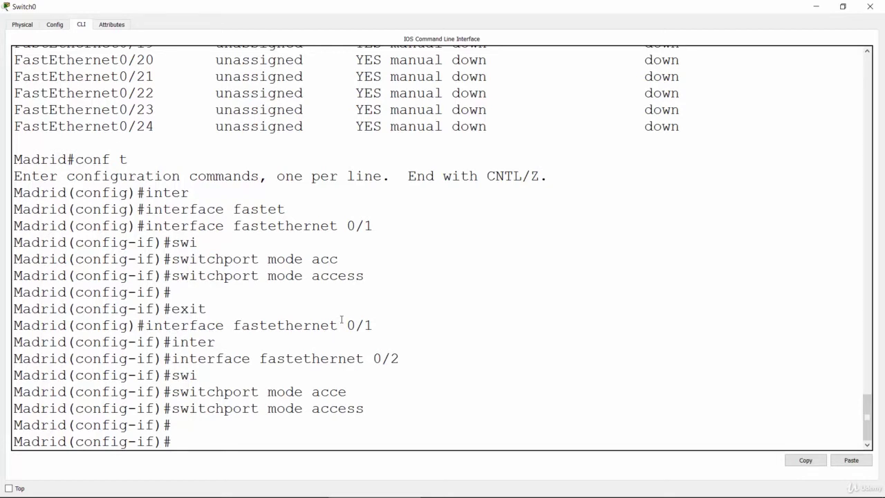
{"action": "key", "text": "Return"}
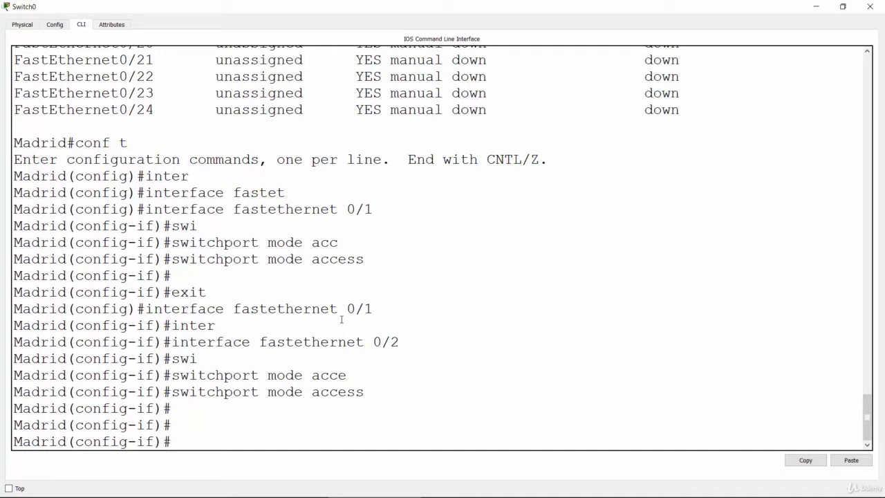
Open interface FastEthernet 0/3 and set it to switchport mode access
{"action": "type", "text": "interface fastet"}
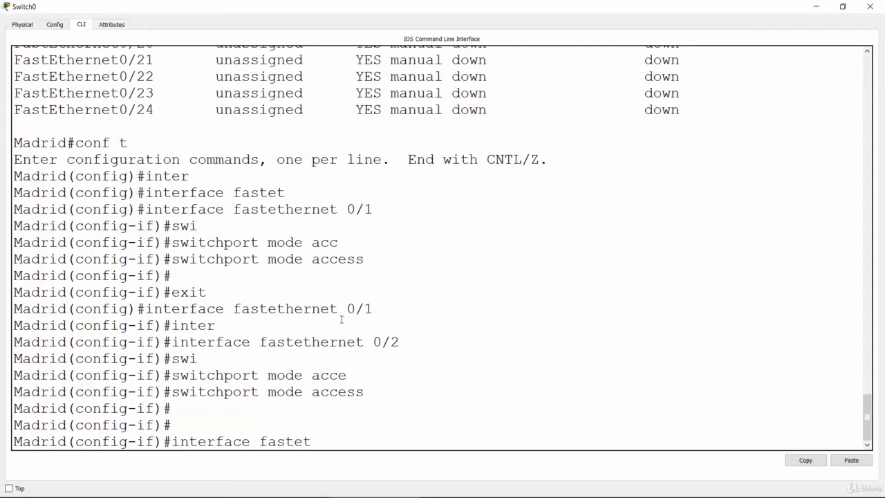
{"action": "type", "text": "hernet 0/3"}
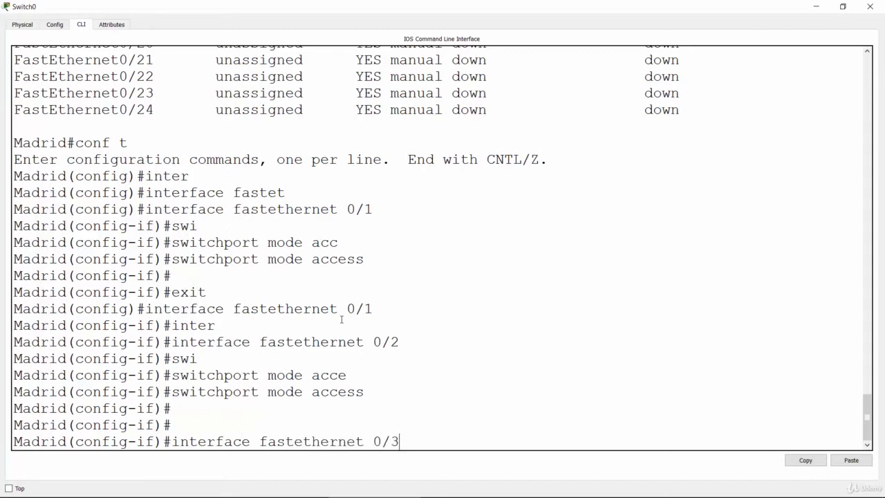
{"action": "key", "text": "Return"}
{"action": "type", "text": "swi"}
{"action": "key", "text": "Tab"}
{"action": "type", "text": "mode"}
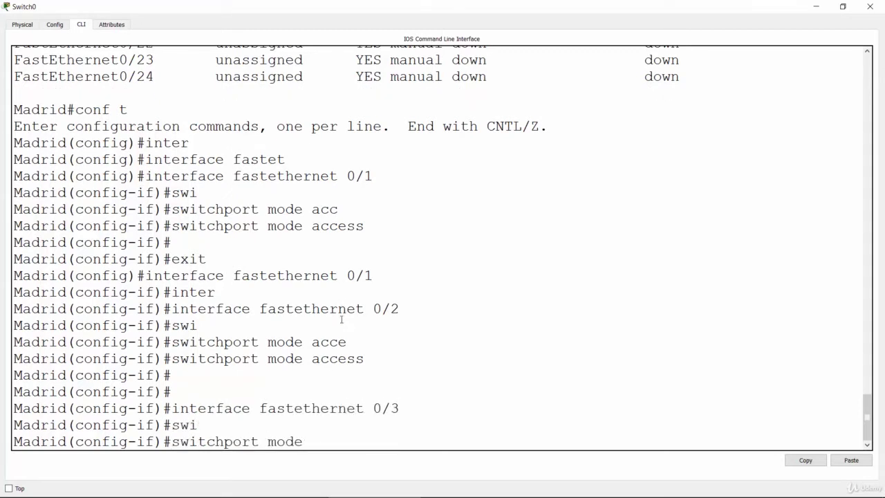
{"action": "type", "text": " acce"}
{"action": "key", "text": "Tab"}
{"action": "key", "text": "Return"}
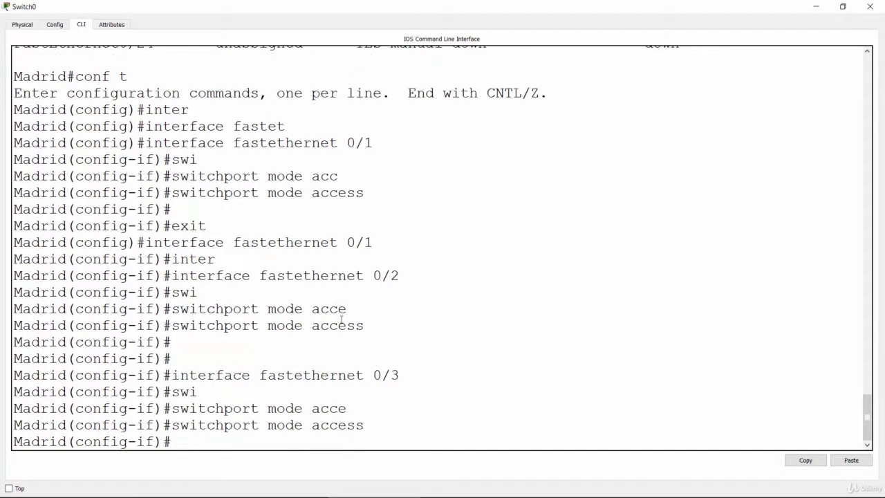
{"action": "key", "text": "Return"}
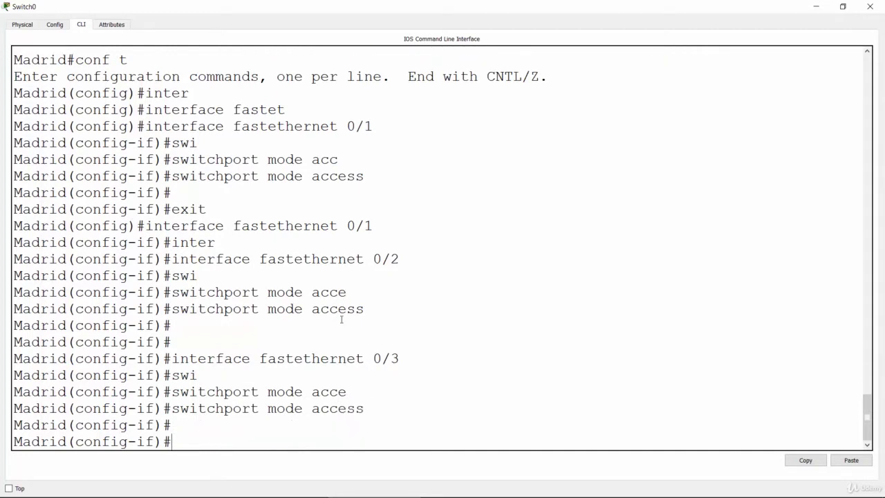
Review the command history, then exit back to the Madrid(config)# prompt
{"action": "key", "text": "Up"}
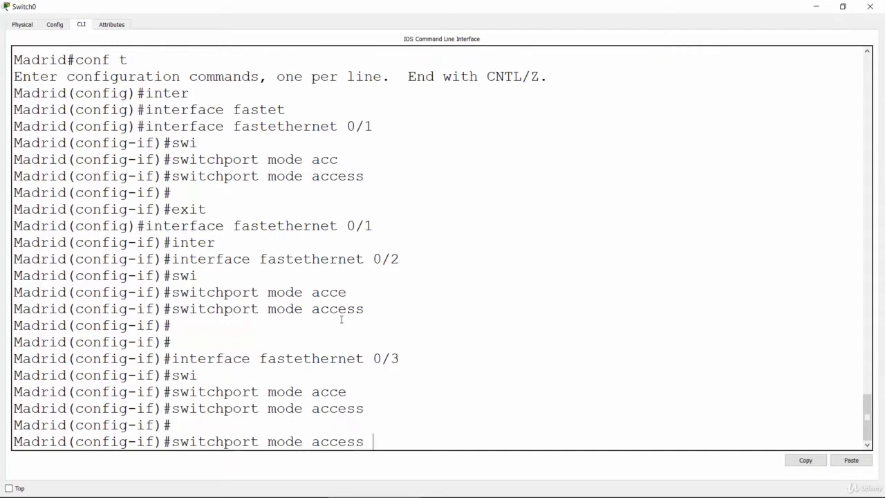
{"action": "key", "text": "Up"}
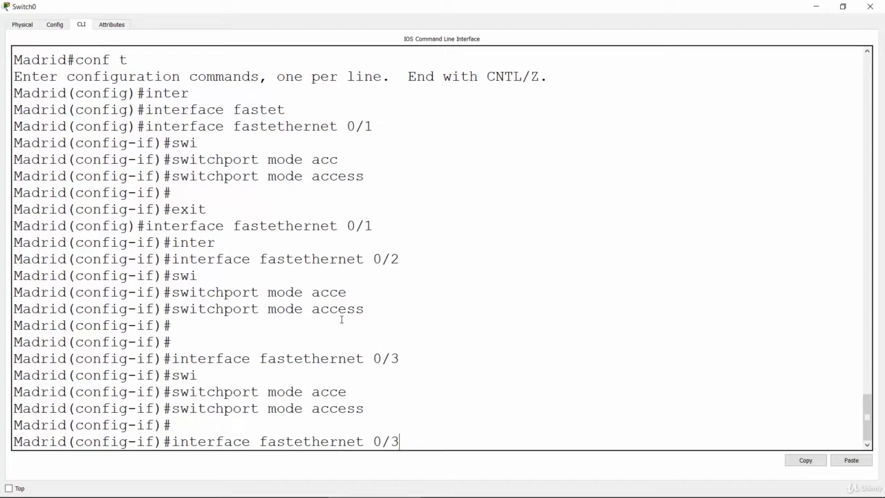
{"action": "key", "text": "Down"}
{"action": "key", "text": "Down"}
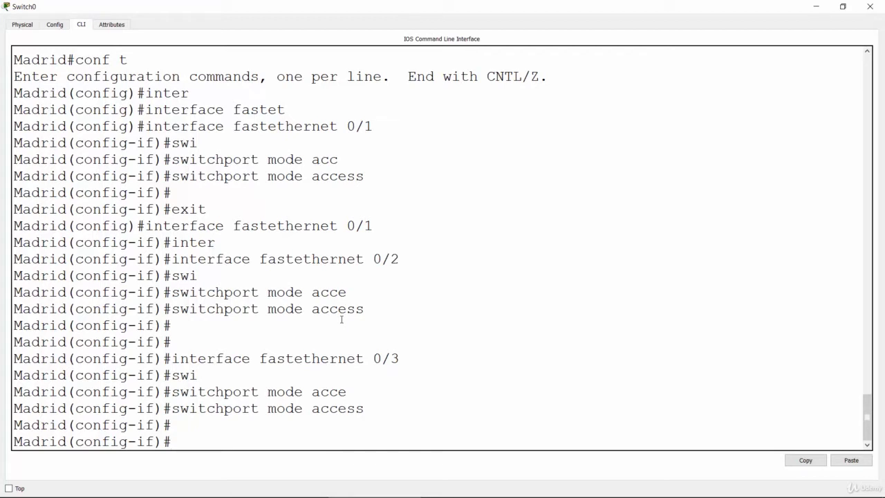
{"action": "type", "text": "exit"}
{"action": "key", "text": "Return"}
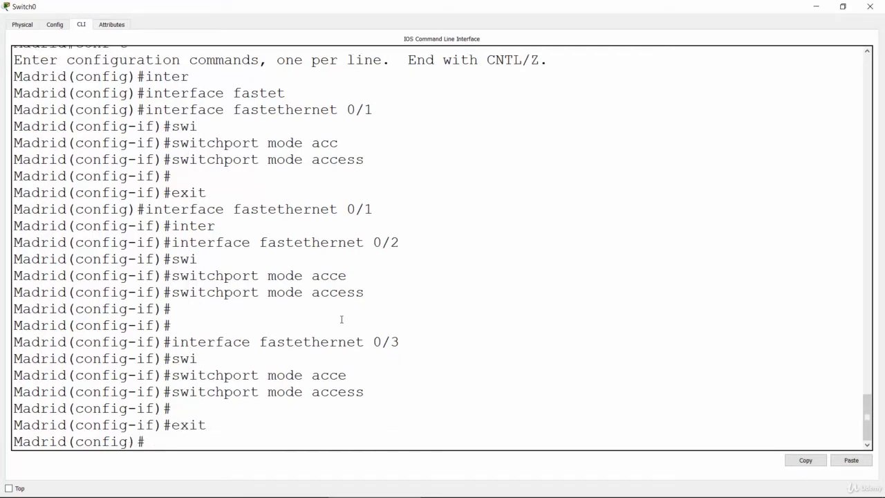
Enter interface range fastethernet 0/1 - 24 to reach the Madrid(config-if-range)# prompt
{"action": "key", "text": "Return"}
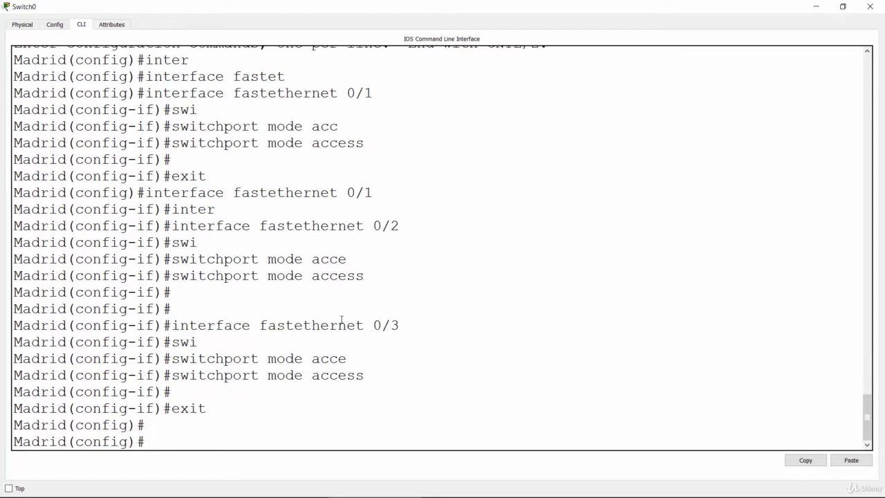
{"action": "type", "text": "conf"}
{"action": "key", "text": "BackSpace"}
{"action": "key", "text": "BackSpace"}
{"action": "key", "text": "BackSpace"}
{"action": "key", "text": "BackSpace"}
{"action": "type", "text": "inter"}
{"action": "key", "text": "Tab"}
{"action": "type", "text": "ran"}
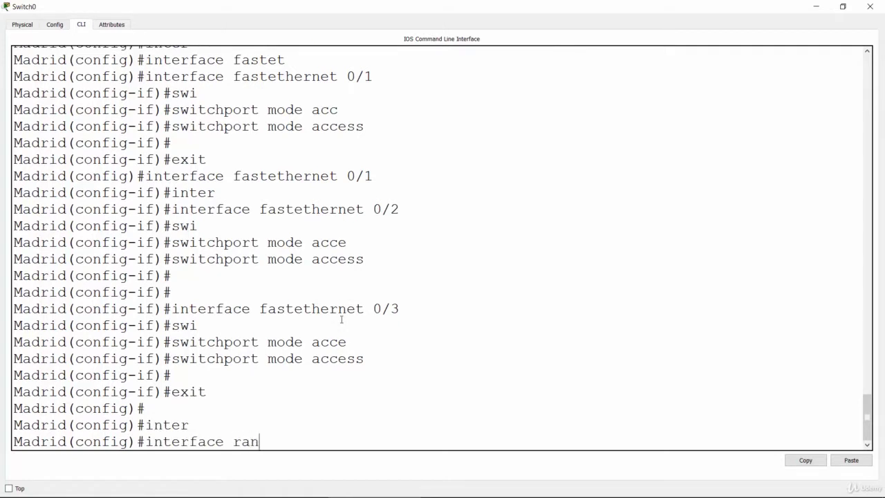
{"action": "key", "text": "Tab"}
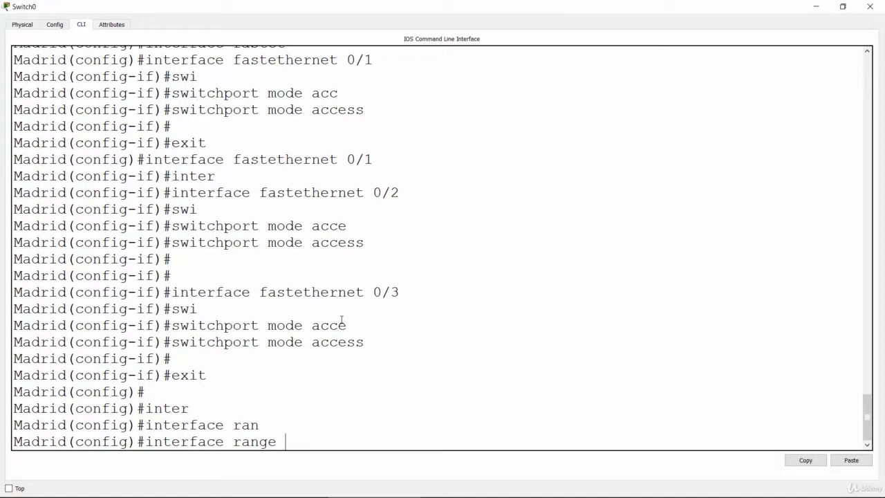
{"action": "type", "text": "fastet"}
{"action": "key", "text": "Tab"}
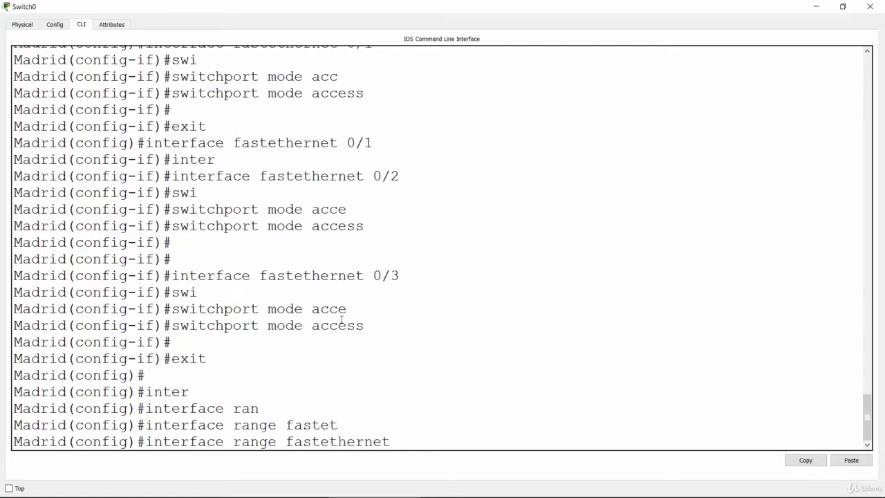
{"action": "type", "text": "0/1"}
{"action": "type", "text": "- 24"}
{"action": "key", "text": "Return"}
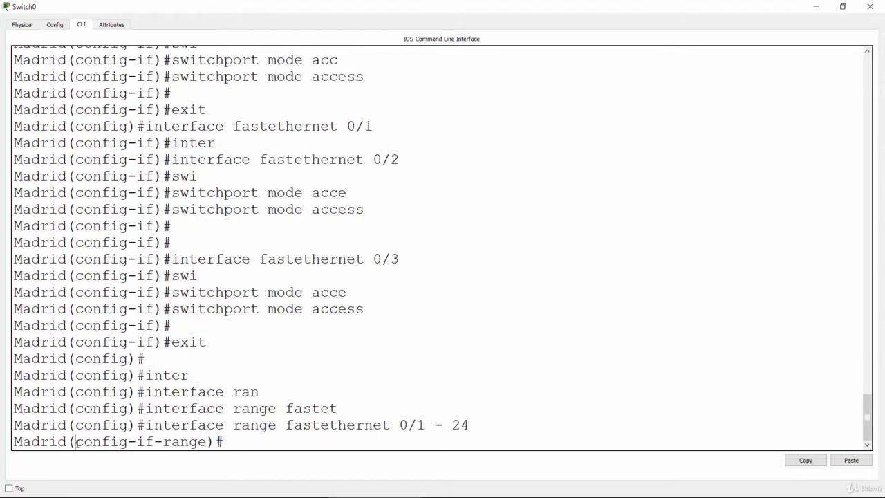
{"action": "left_click_drag", "start_coordinate": [76, 441], "coordinate": [208, 442]}
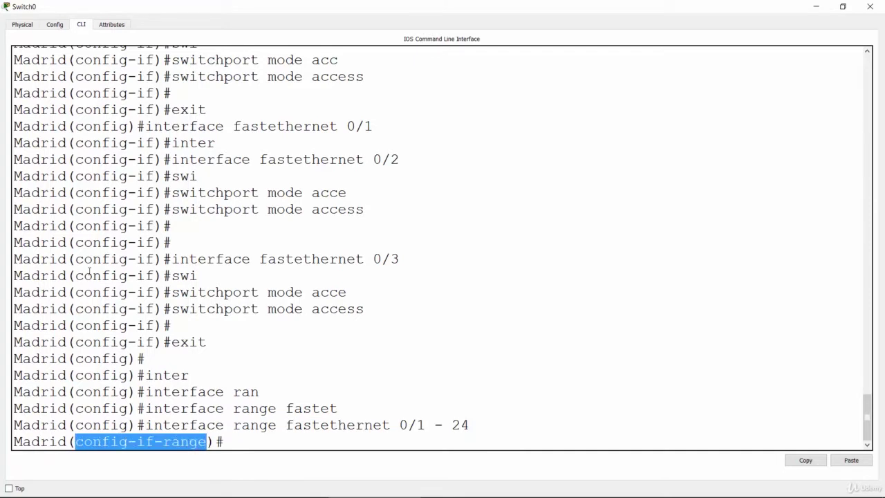
{"action": "left_click_drag", "start_coordinate": [75, 275], "coordinate": [155, 279]}
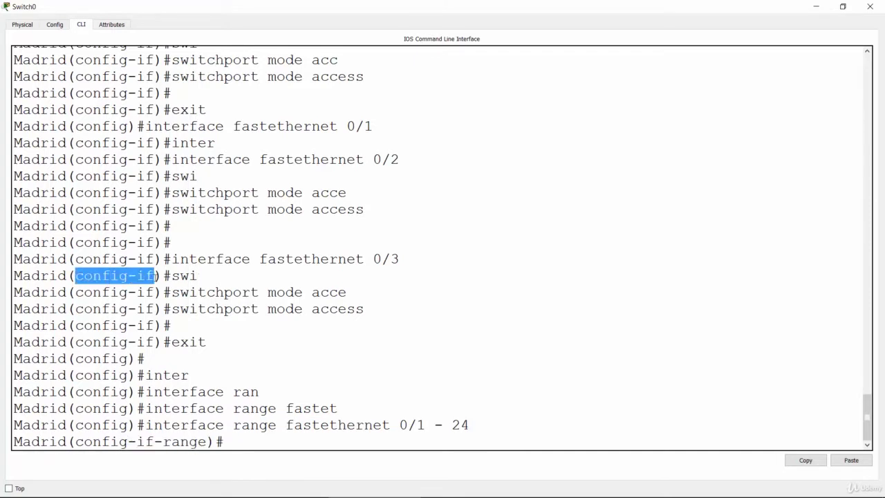
{"action": "left_click_drag", "start_coordinate": [76, 441], "coordinate": [208, 443]}
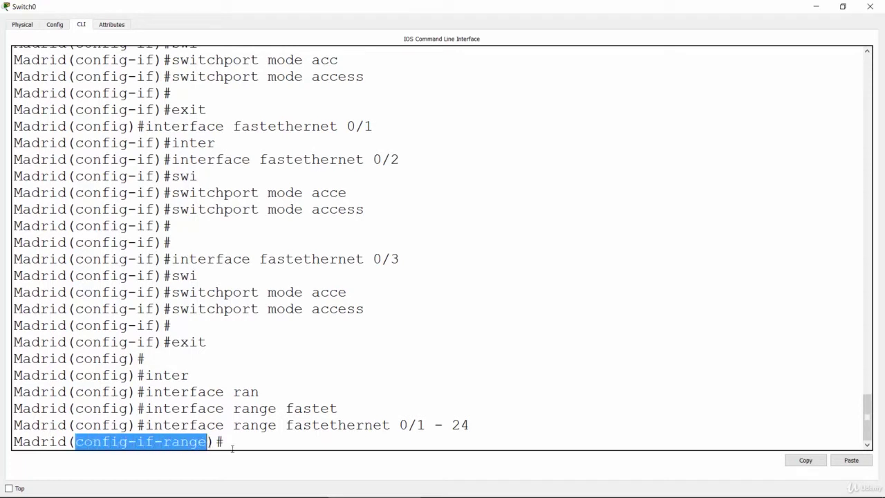
{"action": "left_click", "coordinate": [233, 448]}
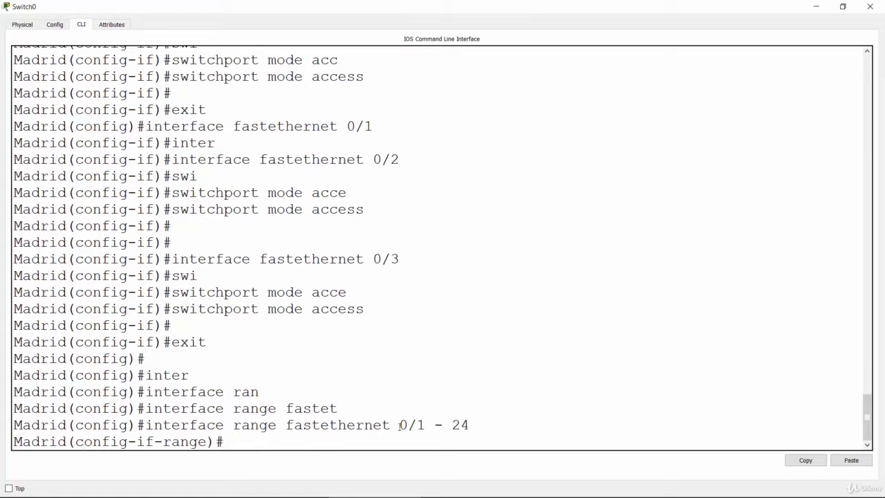
{"action": "left_click_drag", "start_coordinate": [400, 425], "coordinate": [470, 424]}
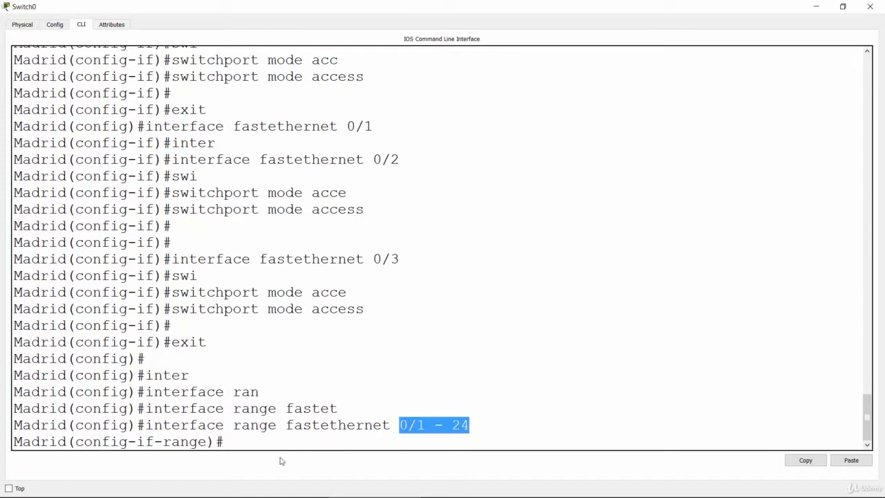
{"action": "left_click", "coordinate": [266, 445]}
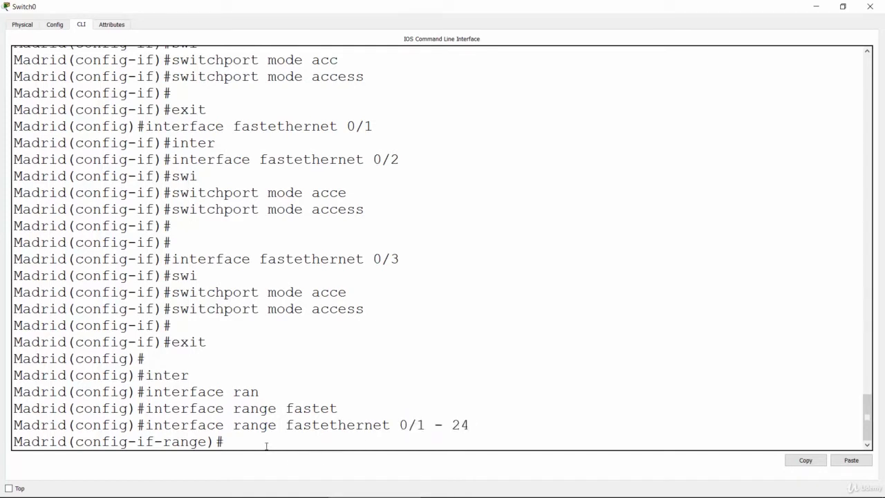
{"action": "type", "text": "swi"}
Apply switchport mode access to the FastEthernet 0/1–24 range, then return to the lab slides
{"action": "key", "text": "Tab"}
{"action": "type", "text": "mode accc"}
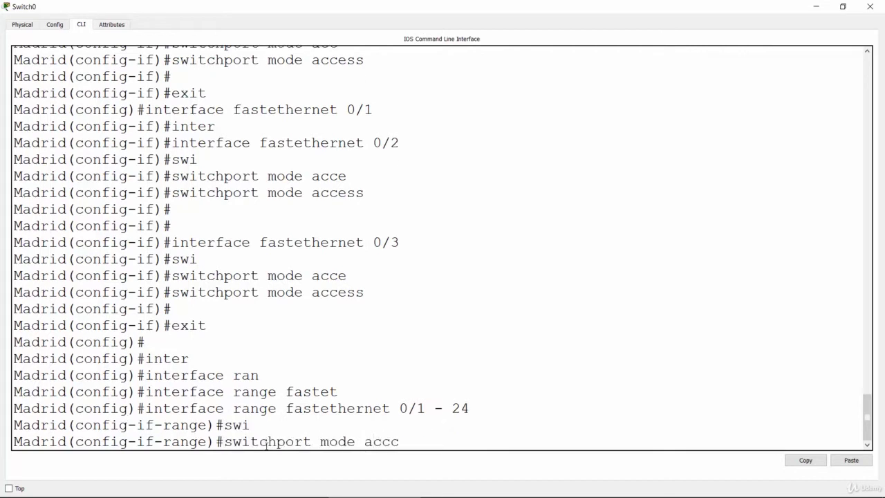
{"action": "key", "text": "BackSpace"}
{"action": "type", "text": "e"}
{"action": "key", "text": "Tab"}
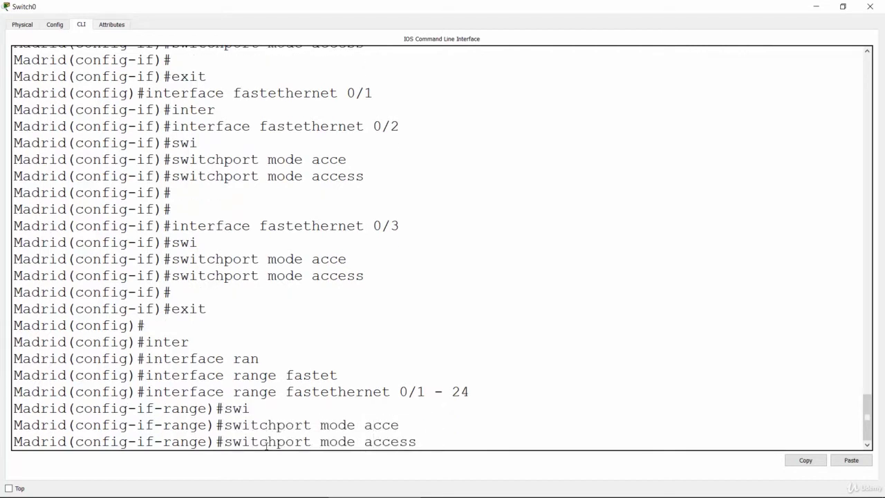
{"action": "key", "text": "Return"}
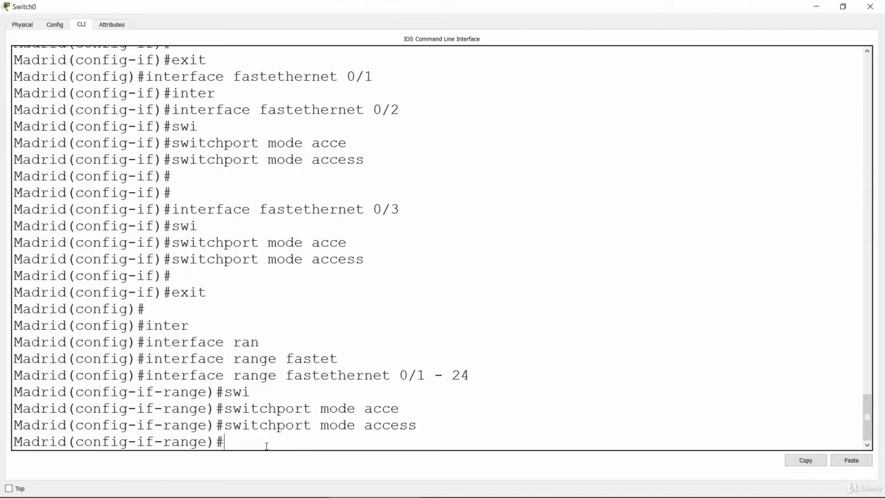
{"action": "key", "text": "alt+Tab"}
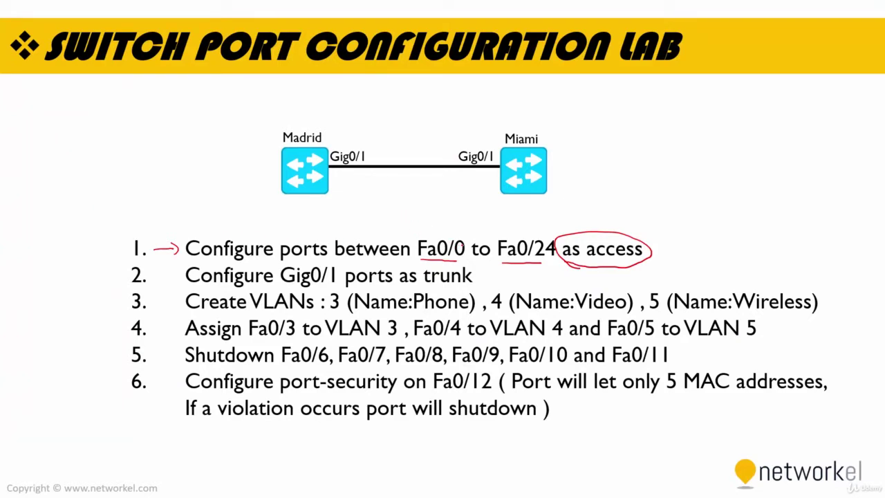
Write a 1 over the 0 in Fa0/0 and tick the 'as access' item in red ink
{"action": "left_click_drag", "start_coordinate": [461, 240], "coordinate": [459, 257]}
{"action": "mouse_move", "coordinate": [462, 218]}
{"action": "left_mouse_down"}
{"action": "mouse_move", "coordinate": [460, 233]}
{"action": "mouse_move", "coordinate": [469, 233]}
{"action": "left_mouse_up"}
{"action": "mouse_move", "coordinate": [653, 218]}
{"action": "left_mouse_down"}
{"action": "mouse_move", "coordinate": [655, 228]}
{"action": "mouse_move", "coordinate": [743, 183]}
{"action": "left_mouse_up"}
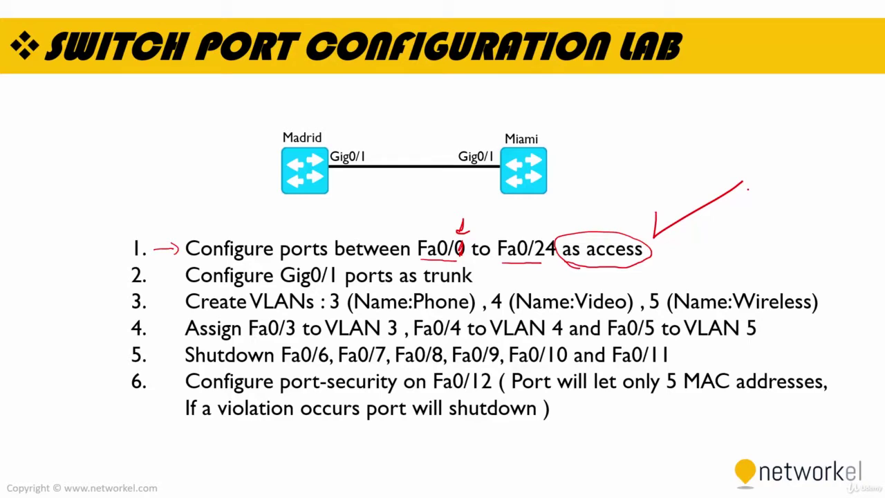
{"action": "key", "text": "alt+Tab"}
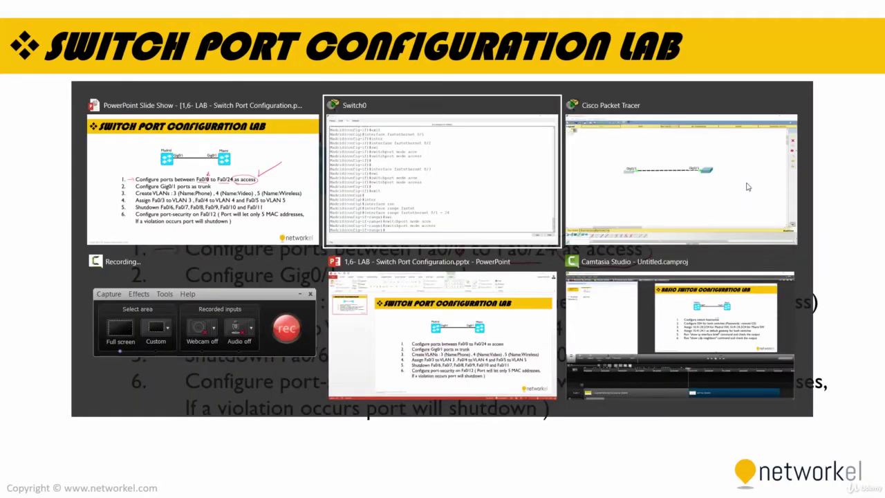
In the Switch0 CLI, leave configuration mode with end and run show running-config
{"action": "left_click", "coordinate": [470, 185]}
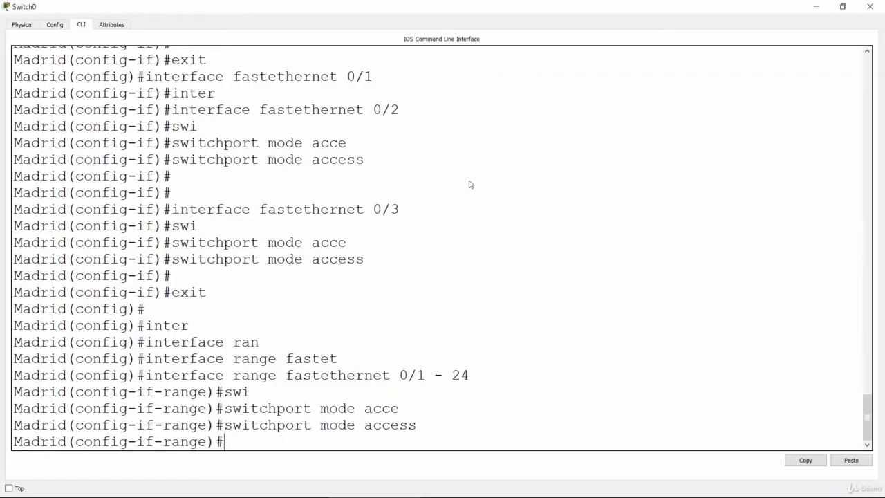
{"action": "left_click", "coordinate": [343, 330]}
{"action": "type", "text": "end"}
{"action": "key", "text": "Return"}
{"action": "key", "text": "Return"}
{"action": "key", "text": "Return"}
{"action": "key", "text": "Return"}
{"action": "key", "text": "Return"}
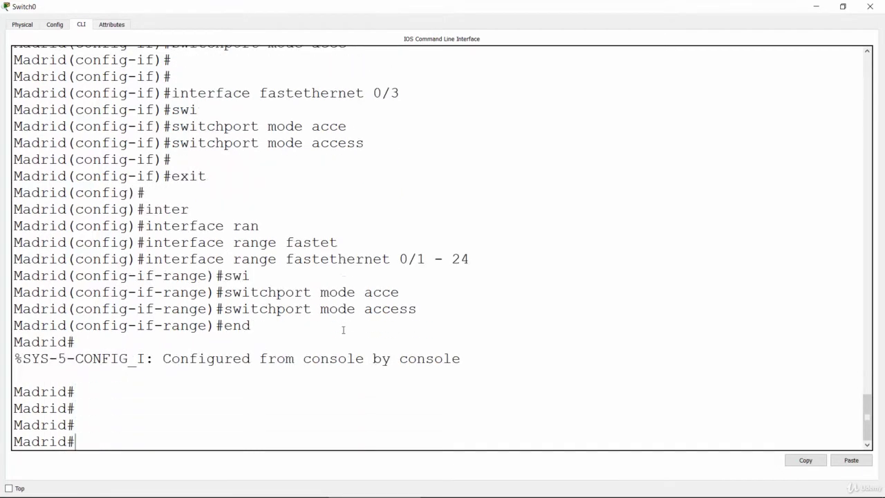
{"action": "type", "text": "sho"}
{"action": "key", "text": "Tab"}
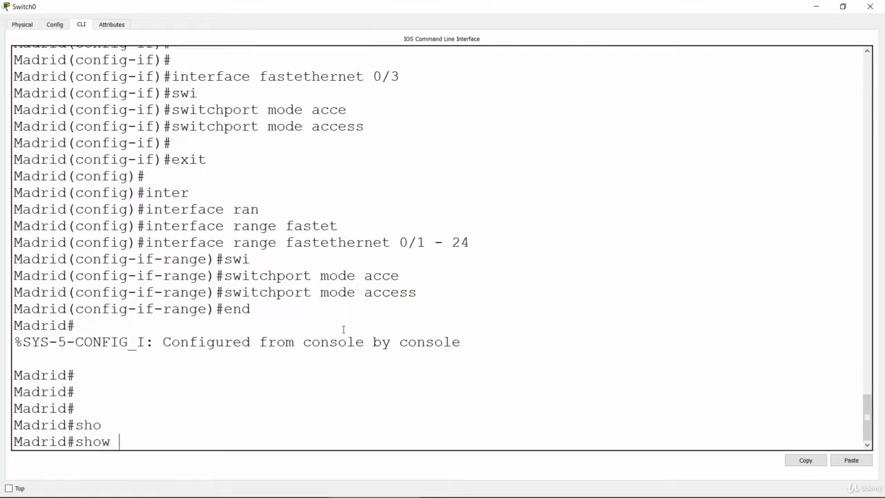
{"action": "type", "text": "run"}
{"action": "key", "text": "Tab"}
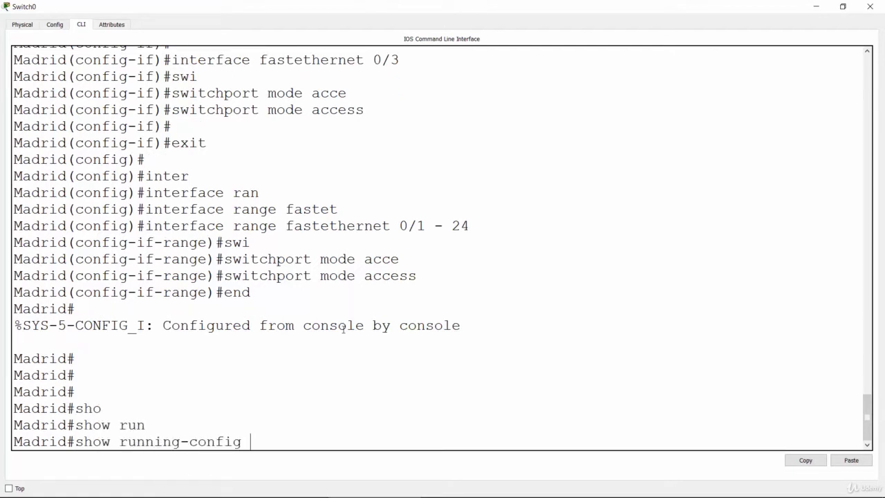
{"action": "key", "text": "Return"}
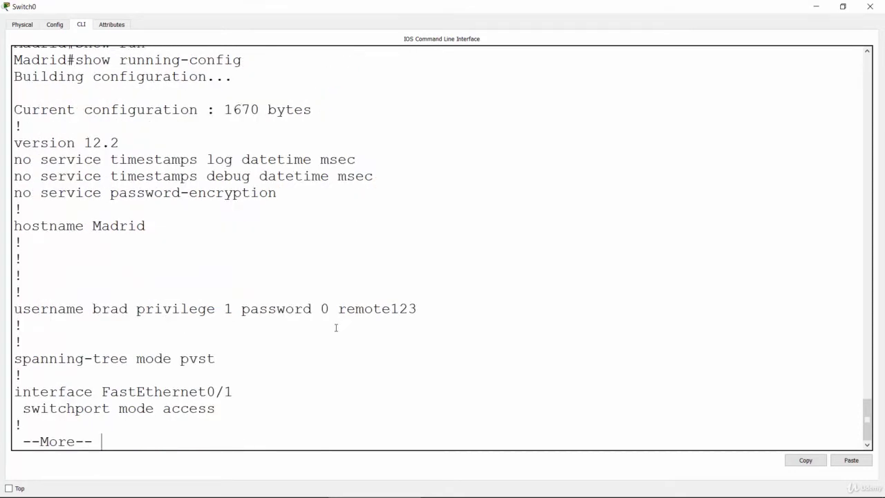
Page through the running-config to FastEthernet0/24's access line, then quit and enter conf t
{"action": "left_click_drag", "start_coordinate": [21, 408], "coordinate": [218, 406]}
{"action": "left_click", "coordinate": [219, 406]}
{"action": "key", "text": "Return"}
{"action": "key", "text": "Return"}
{"action": "key", "text": "Return"}
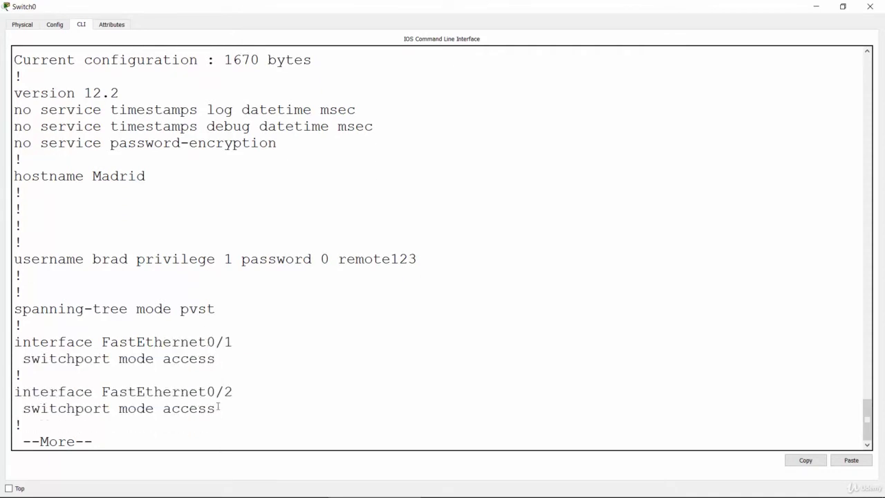
{"action": "key", "text": "Return"}
{"action": "key", "text": "Return"}
{"action": "key", "text": "Return"}
{"action": "key", "text": "Return"}
{"action": "key", "text": "Return"}
{"action": "key", "text": "Return"}
{"action": "key", "text": "Return"}
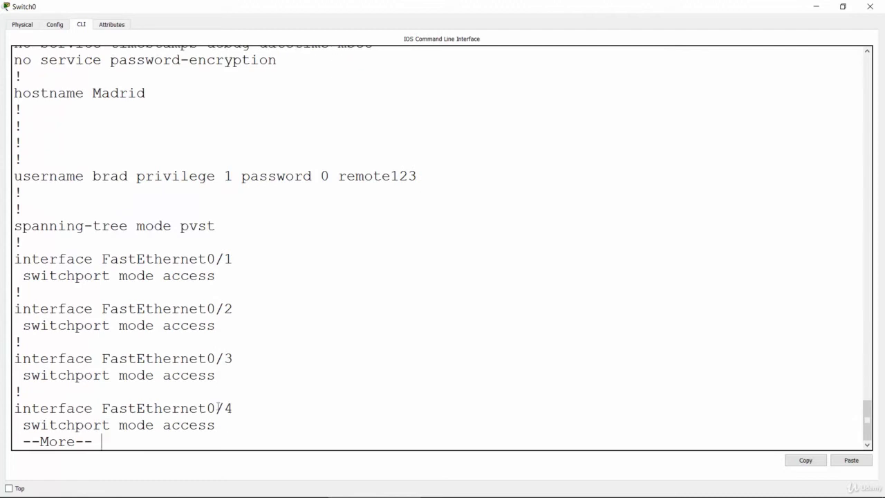
{"action": "key", "text": "Return"}
{"action": "key", "text": "Return"}
{"action": "key", "text": "Return"}
{"action": "key", "text": "Return"}
{"action": "key", "text": "Return"}
{"action": "key", "text": "Return"}
{"action": "key", "text": "Return"}
{"action": "key", "text": "Return"}
{"action": "key", "text": "Return"}
{"action": "key", "text": "Return"}
{"action": "key", "text": "Return"}
{"action": "key", "text": "Return"}
{"action": "key", "text": "Return"}
{"action": "key", "text": "Return"}
{"action": "key", "text": "Return"}
{"action": "key", "text": "Return"}
{"action": "key", "text": "Return"}
{"action": "key", "text": "Return"}
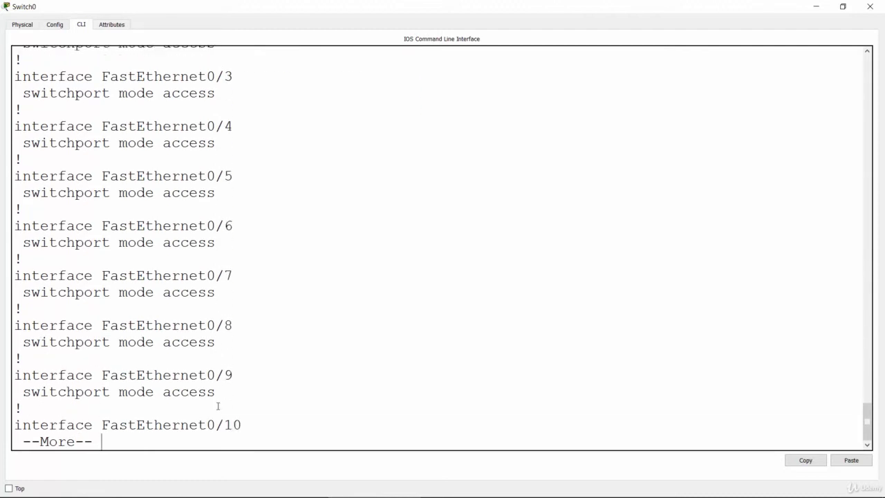
{"action": "key", "text": "Return"}
{"action": "key", "text": "Return"}
{"action": "key", "text": "Return"}
{"action": "key", "text": "Return"}
{"action": "key", "text": "Return"}
{"action": "key", "text": "Return"}
{"action": "key", "text": "Return"}
{"action": "key", "text": "Return"}
{"action": "key", "text": "Return"}
{"action": "key", "text": "Return"}
{"action": "key", "text": "Return"}
{"action": "key", "text": "Return"}
{"action": "key", "text": "Return"}
{"action": "key", "text": "Return"}
{"action": "key", "text": "Return"}
{"action": "key", "text": "Return"}
{"action": "key", "text": "Return"}
{"action": "key", "text": "Return"}
{"action": "key", "text": "Return"}
{"action": "key", "text": "Return"}
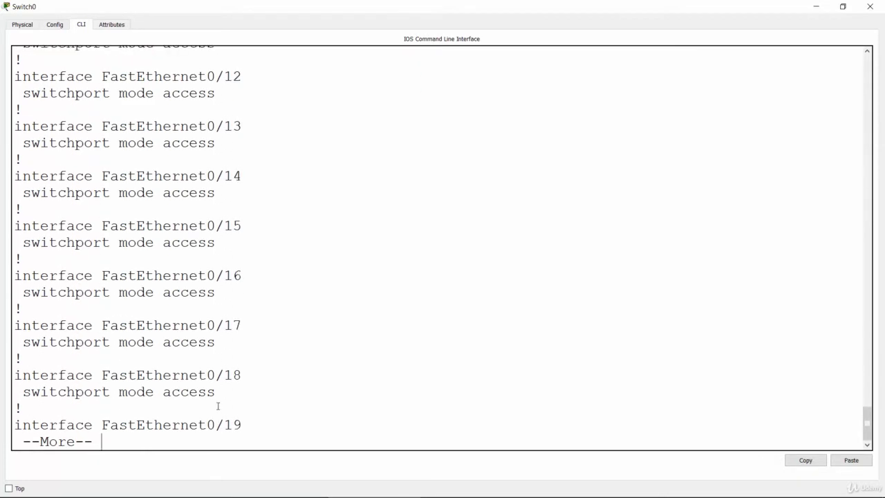
{"action": "key", "text": "Return"}
{"action": "key", "text": "Return"}
{"action": "key", "text": "Return"}
{"action": "key", "text": "Return"}
{"action": "key", "text": "Return"}
{"action": "key", "text": "Return"}
{"action": "key", "text": "Return"}
{"action": "key", "text": "Return"}
{"action": "key", "text": "Return"}
{"action": "key", "text": "Return"}
{"action": "key", "text": "Return"}
{"action": "key", "text": "Return"}
{"action": "key", "text": "Return"}
{"action": "key", "text": "Return"}
{"action": "key", "text": "Return"}
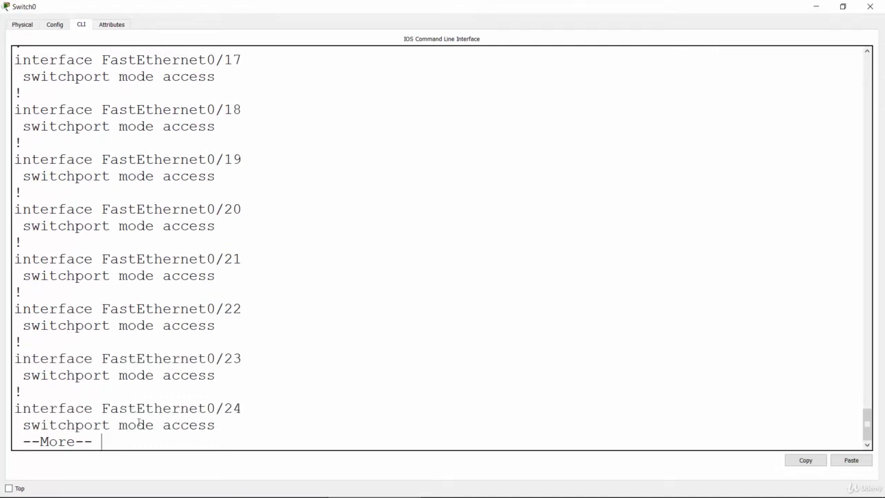
{"action": "left_click_drag", "start_coordinate": [28, 429], "coordinate": [240, 427]}
{"action": "left_click", "coordinate": [241, 432]}
{"action": "type", "text": "q"}
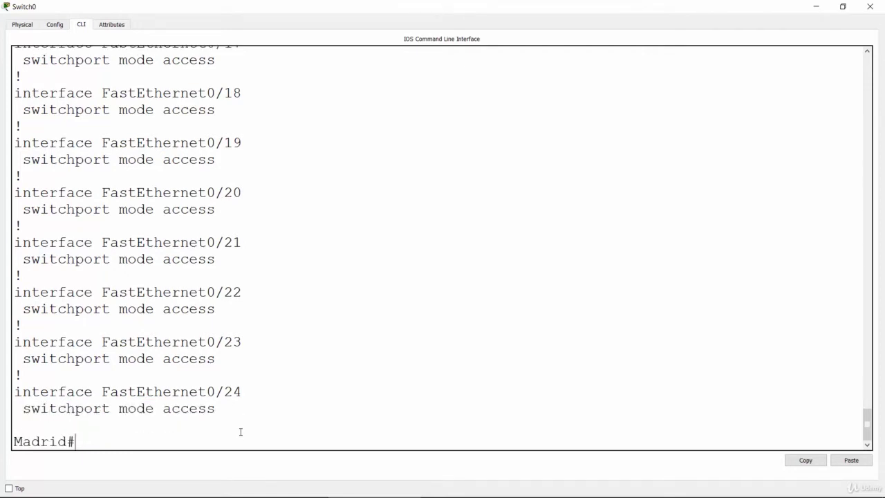
{"action": "type", "text": "conf t"}
{"action": "key", "text": "Return"}
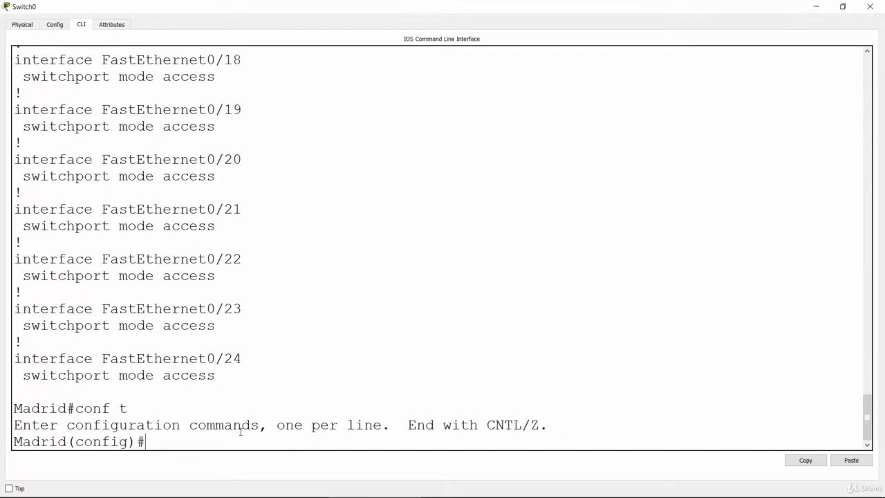
Open interface GigabitEthernet0/1 for configuration
{"action": "type", "text": "gig"}
{"action": "key", "text": "Tab"}
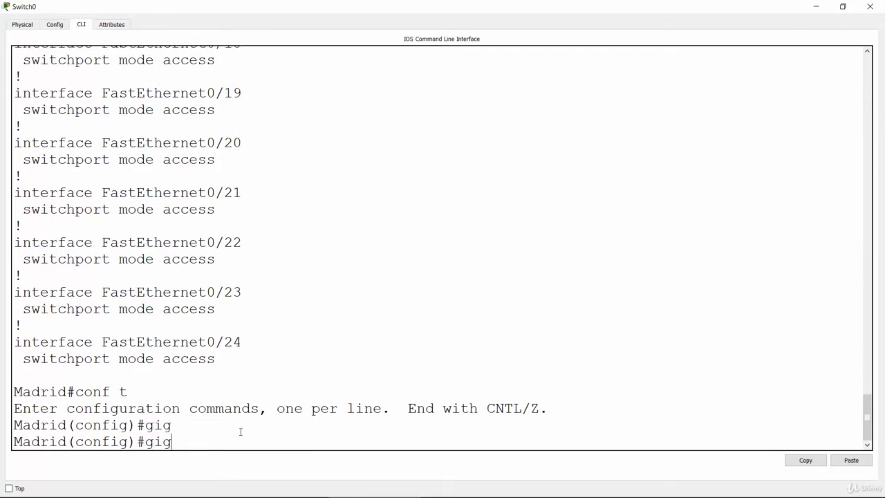
{"action": "key", "text": "BackSpace"}
{"action": "key", "text": "BackSpace"}
{"action": "key", "text": "BackSpace"}
{"action": "type", "text": "inter"}
{"action": "key", "text": "Tab"}
{"action": "type", "text": "gig"}
{"action": "key", "text": "Tab"}
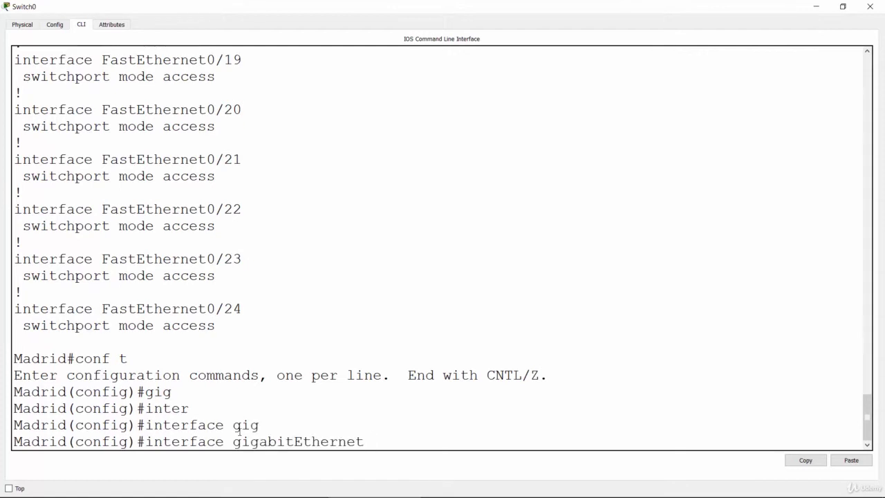
{"action": "type", "text": "0/1"}
{"action": "key", "text": "Return"}
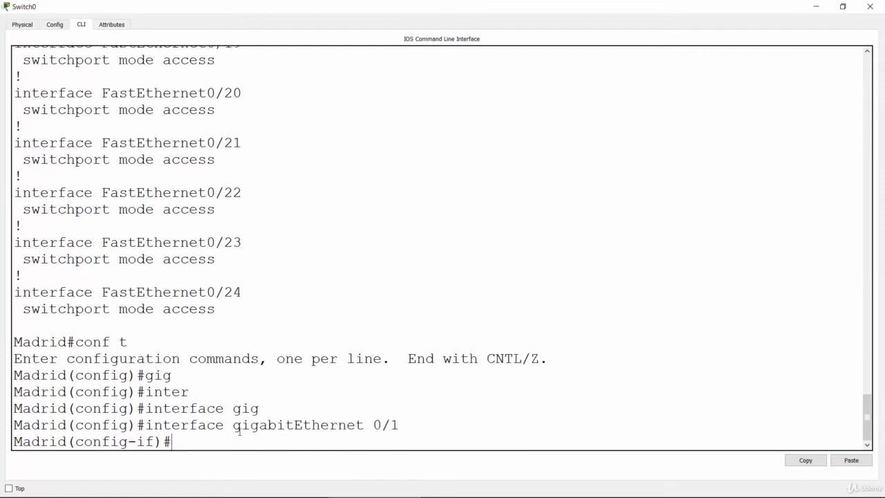
Set GigabitEthernet0/1 to switchport mode trunk, checking options with '?' along the way
{"action": "type", "text": "swi"}
{"action": "key", "text": "Tab"}
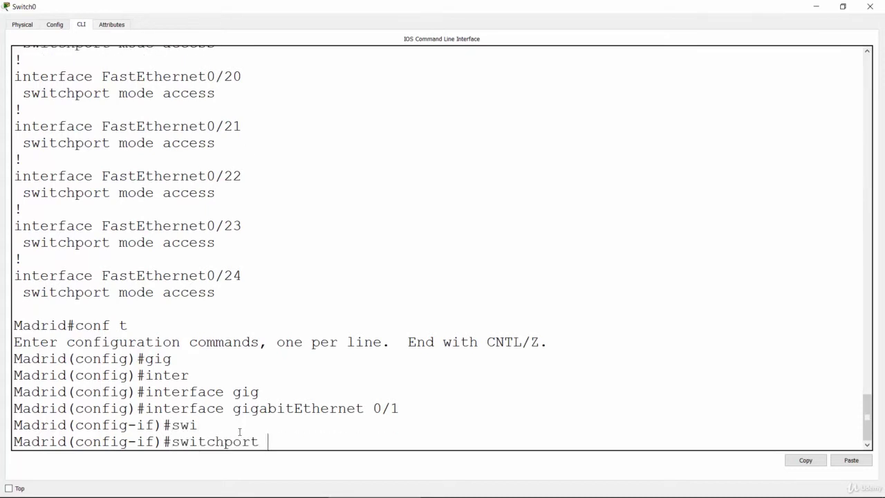
{"action": "type", "text": "?"}
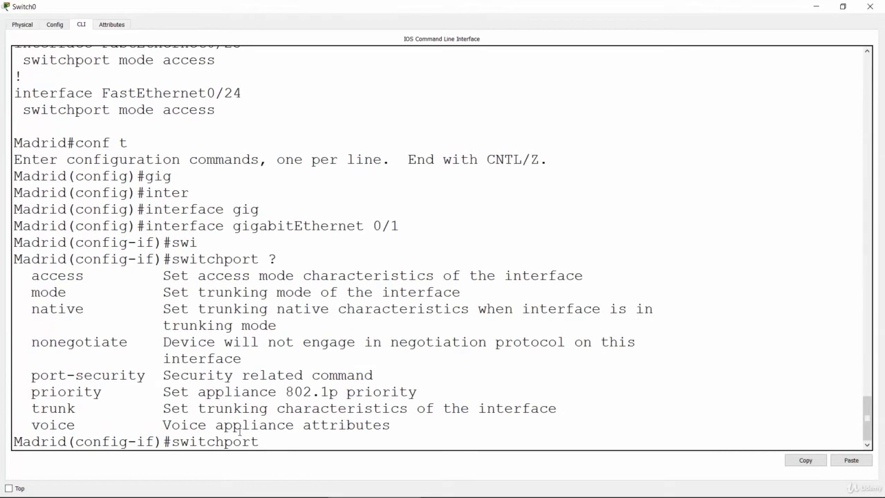
{"action": "type", "text": "tru"}
{"action": "key", "text": "Tab"}
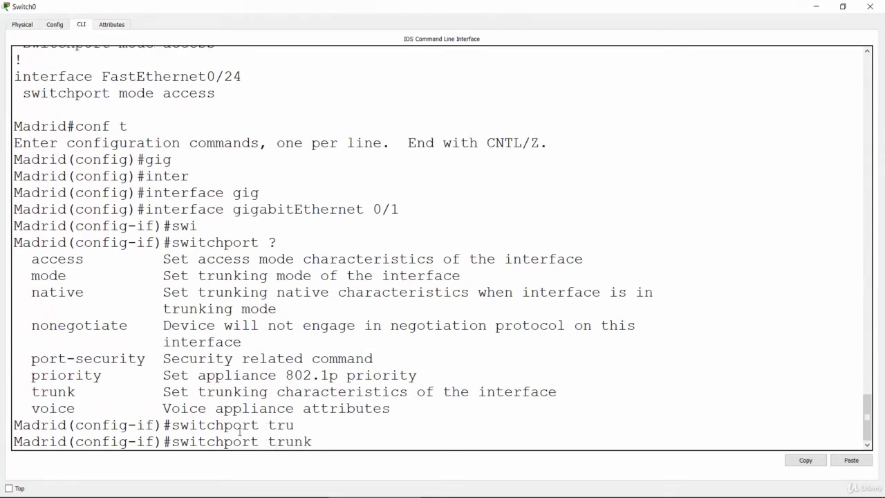
{"action": "type", "text": "?"}
{"action": "key", "text": "BackSpace"}
{"action": "key", "text": "BackSpace"}
{"action": "key", "text": "BackSpace"}
{"action": "key", "text": "BackSpace"}
{"action": "key", "text": "BackSpace"}
{"action": "key", "text": "BackSpace"}
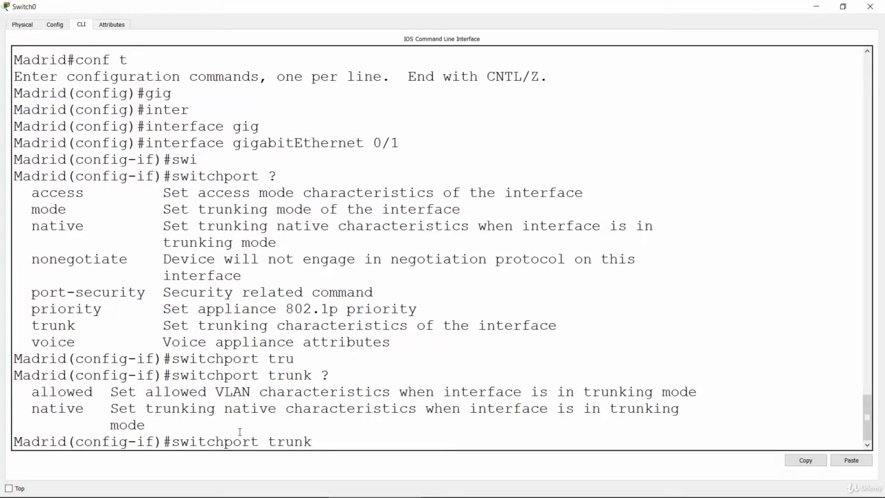
{"action": "type", "text": "mo"}
{"action": "key", "text": "Tab"}
{"action": "type", "text": "tru"}
{"action": "key", "text": "Tab"}
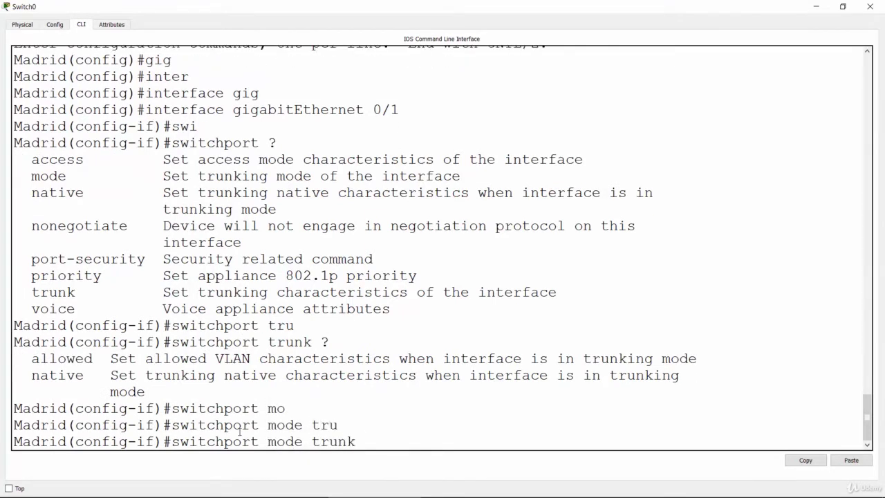
{"action": "key", "text": "Return"}
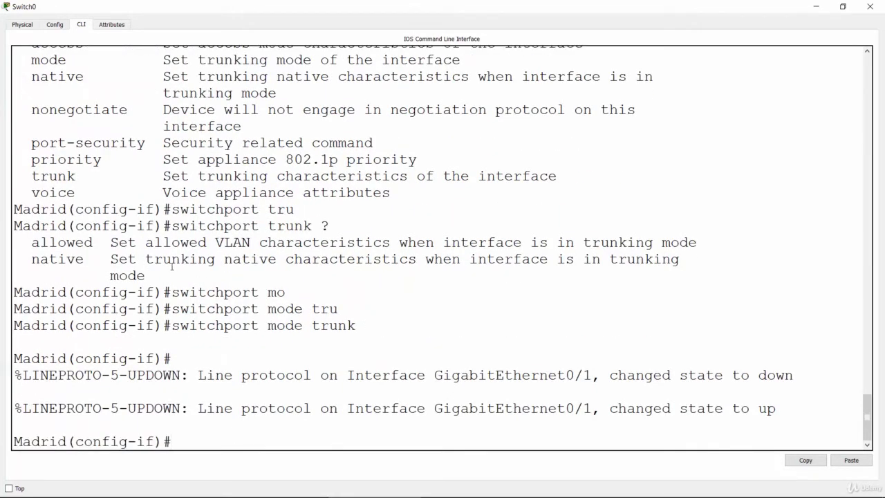
Highlight Madrid's switchport trunk and switchport mode trunk commands in the CLI, then return to a fresh prompt
{"action": "left_click_drag", "start_coordinate": [172, 227], "coordinate": [312, 227]}
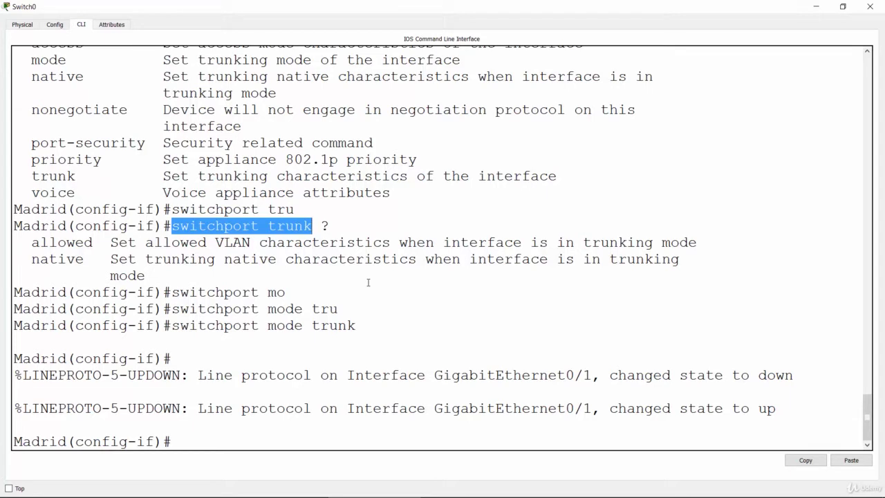
{"action": "left_click", "coordinate": [234, 225]}
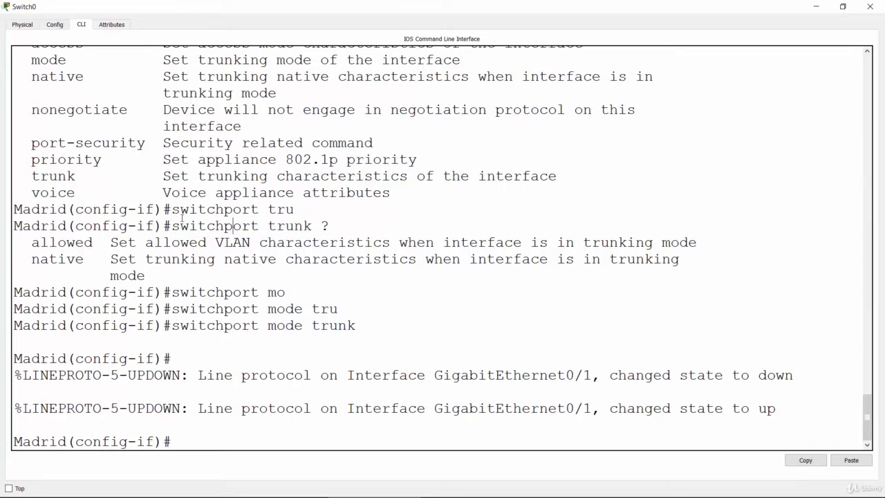
{"action": "left_click_drag", "start_coordinate": [172, 226], "coordinate": [322, 226]}
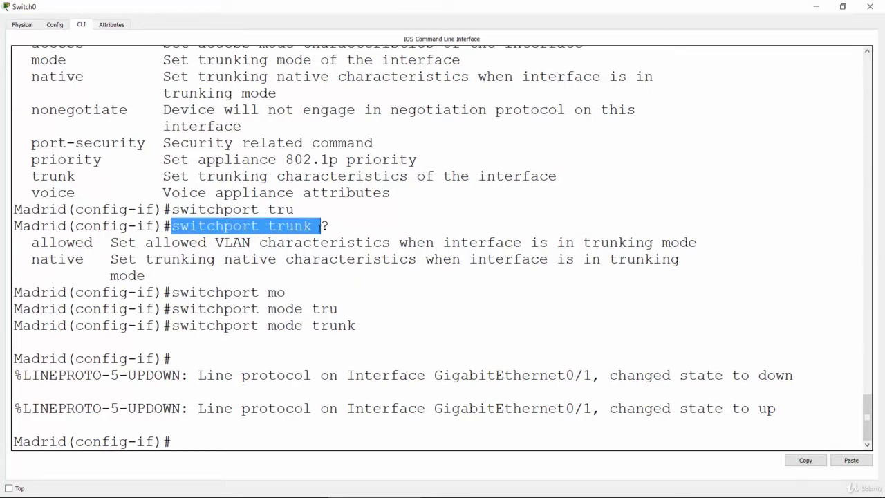
{"action": "left_click", "coordinate": [321, 226]}
{"action": "left_click_drag", "start_coordinate": [171, 325], "coordinate": [360, 331]}
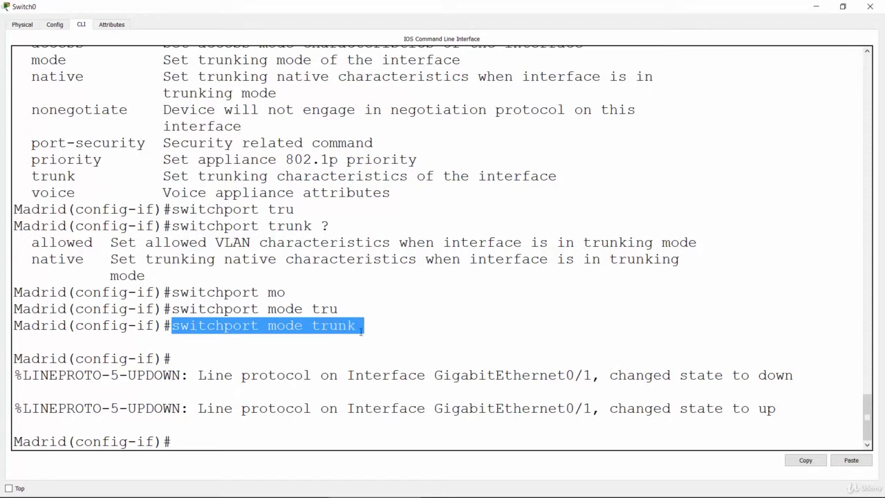
{"action": "left_click", "coordinate": [194, 441]}
{"action": "key", "text": "Return"}
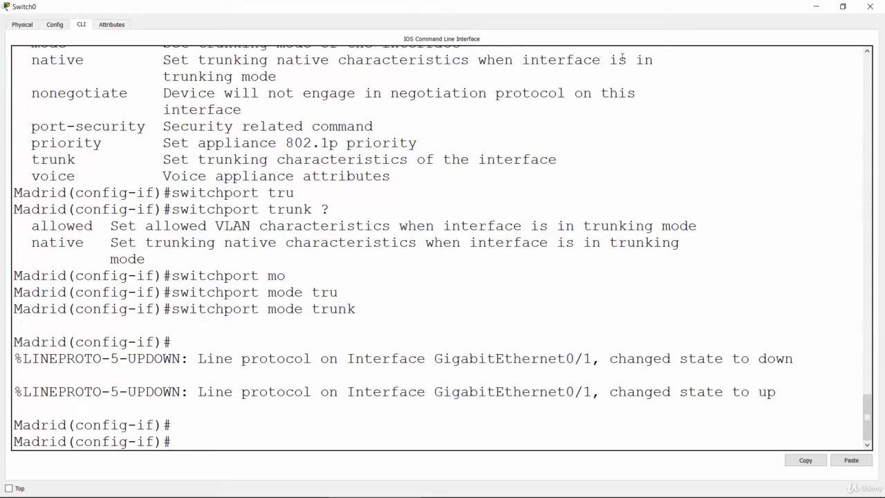
Minimize the Madrid window and open the second switch, Switch1, in Packet Tracer
{"action": "left_click", "coordinate": [816, 7]}
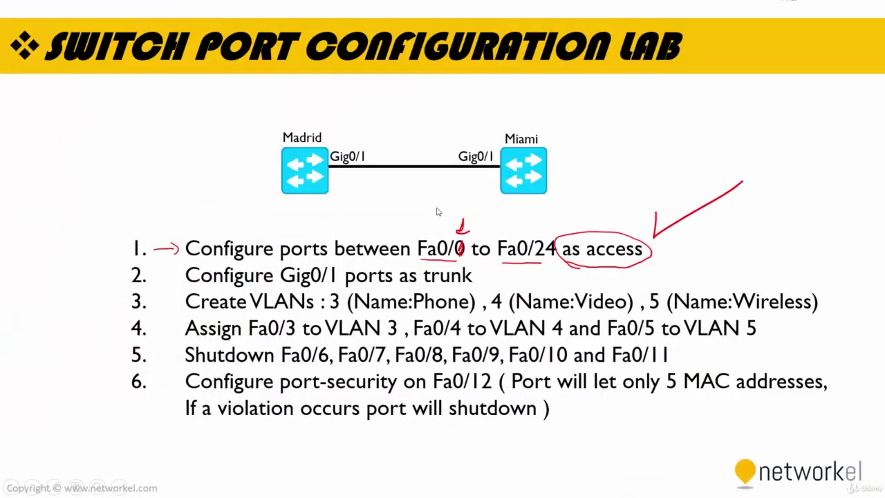
{"action": "key", "text": "alt+Tab"}
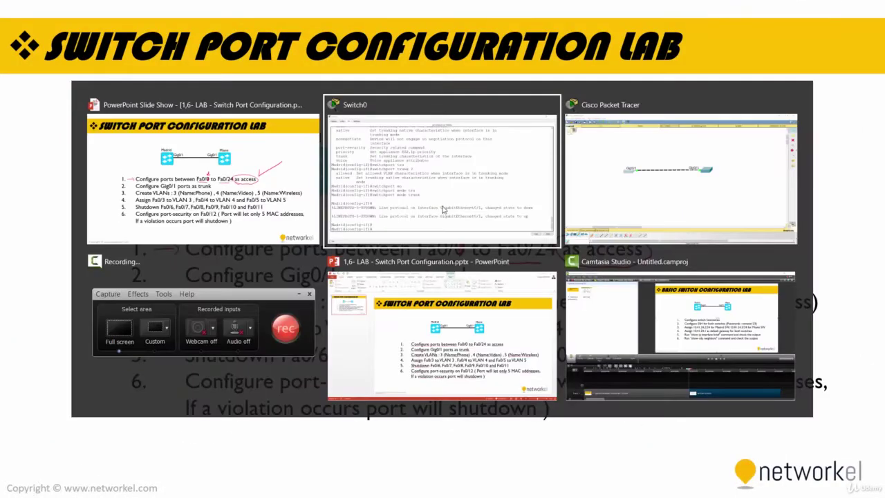
{"action": "left_click", "coordinate": [635, 201]}
{"action": "left_click", "coordinate": [548, 214]}
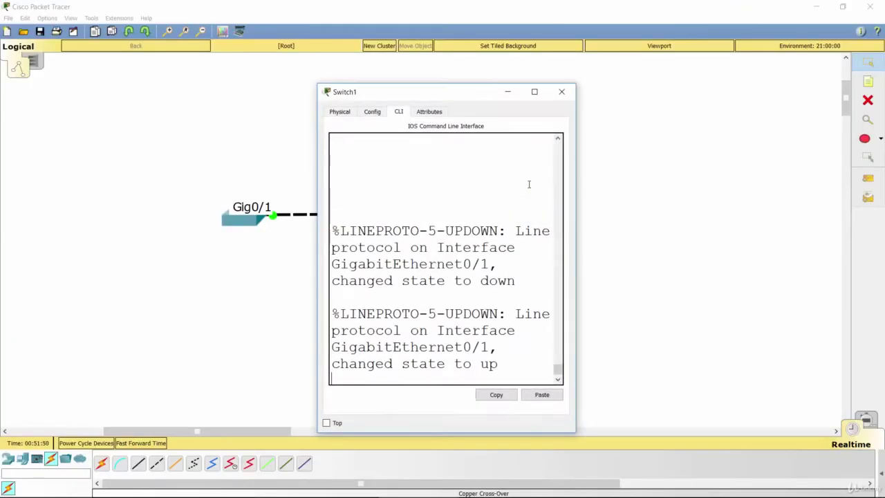
Maximize the Switch1 window and enter privileged mode with enable
{"action": "left_click", "coordinate": [534, 92]}
{"action": "key", "text": "Return"}
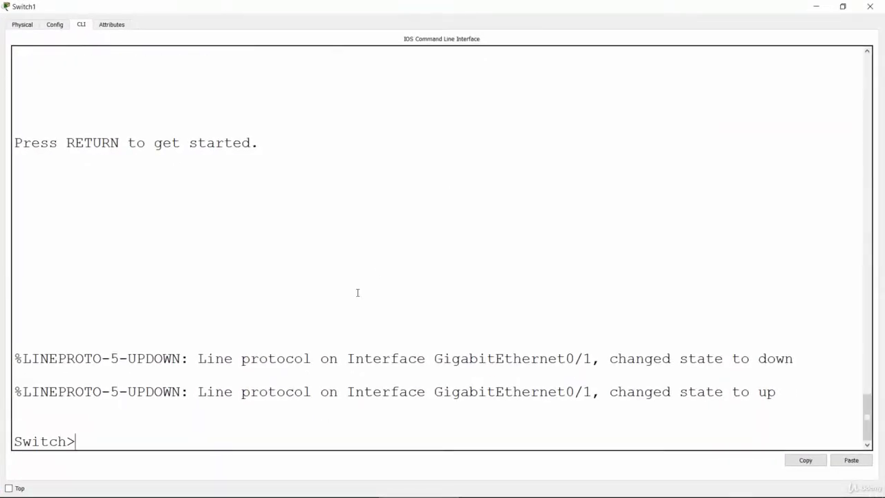
{"action": "key", "text": "Return"}
{"action": "key", "text": "Return"}
{"action": "key", "text": "Return"}
{"action": "type", "text": "enable"}
{"action": "key", "text": "Return"}
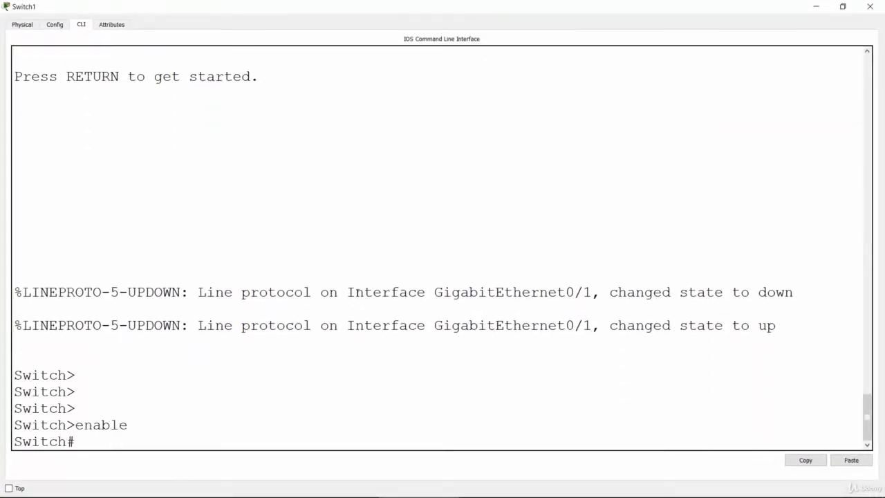
Enter global configuration with conf t and set the hostname to Miami
{"action": "type", "text": "hostn"}
{"action": "key", "text": "Tab"}
{"action": "key", "text": "BackSpace"}
{"action": "key", "text": "BackSpace"}
{"action": "key", "text": "BackSpace"}
{"action": "key", "text": "BackSpace"}
{"action": "key", "text": "BackSpace"}
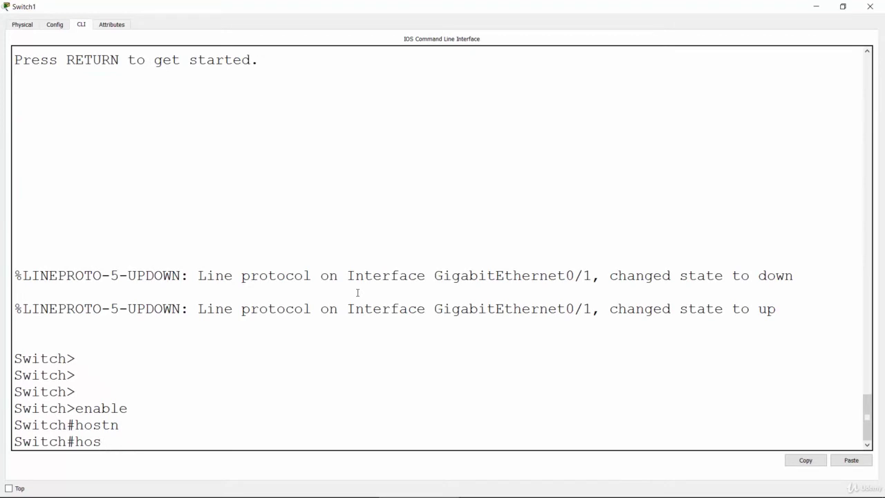
{"action": "type", "text": "conf t"}
{"action": "key", "text": "Return"}
{"action": "type", "text": "host"}
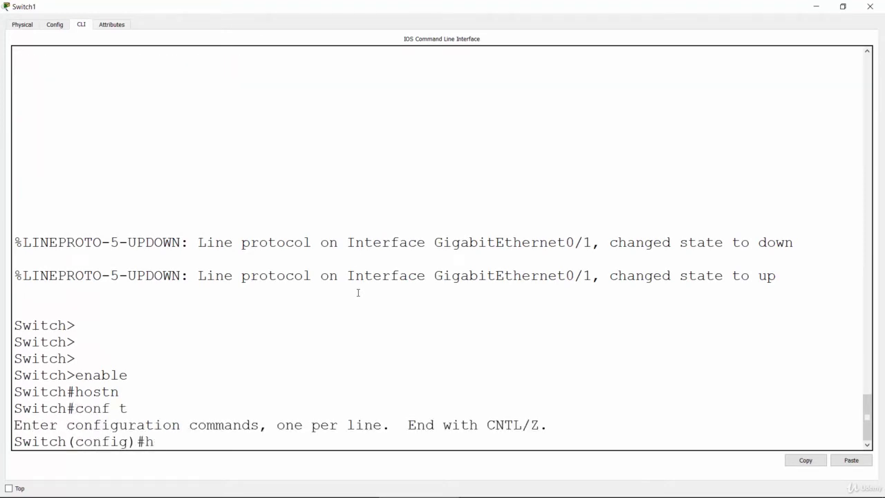
{"action": "key", "text": "Tab"}
{"action": "type", "text": "Mima"}
{"action": "key", "text": "BackSpace"}
{"action": "key", "text": "BackSpace"}
{"action": "type", "text": "a"}
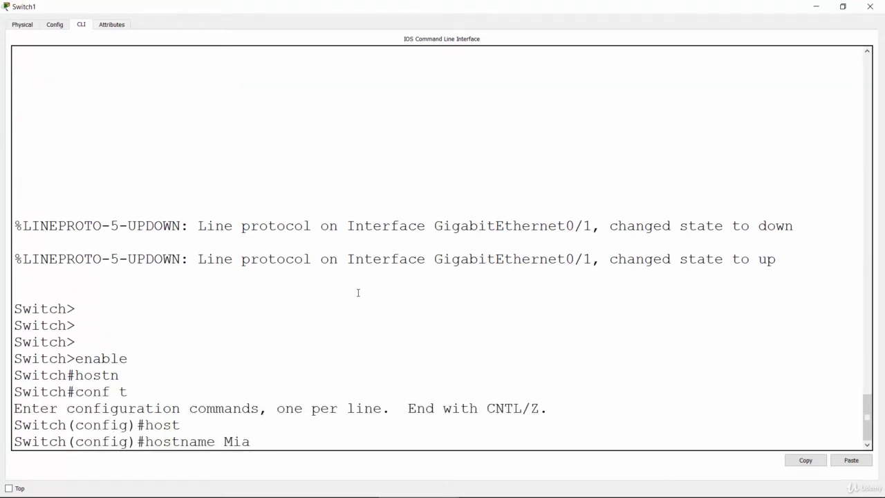
{"action": "type", "text": "mi"}
{"action": "key", "text": "Return"}
{"action": "key", "text": "Return"}
{"action": "key", "text": "Return"}
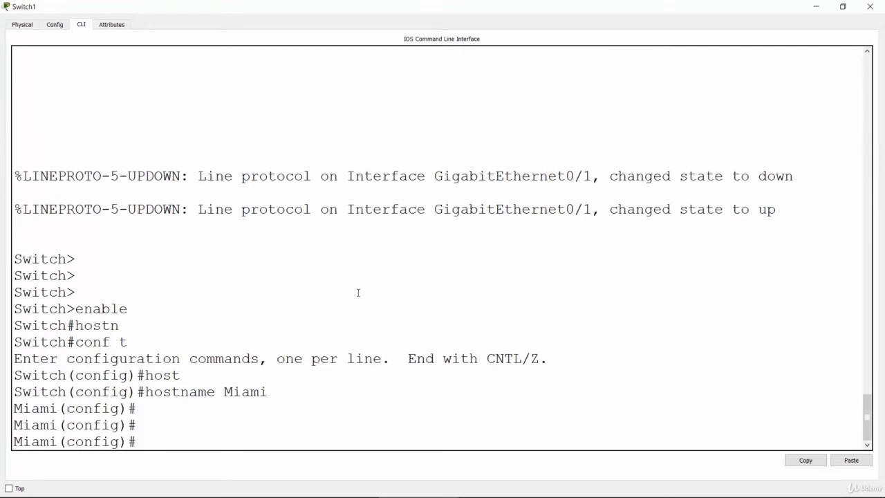
{"action": "key", "text": "Return"}
Set interface range FastEthernet 0/1 - 24 to switchport mode access, then exit
{"action": "type", "text": "inter"}
{"action": "key", "text": "Tab"}
{"action": "type", "text": "ran"}
{"action": "key", "text": "Tab"}
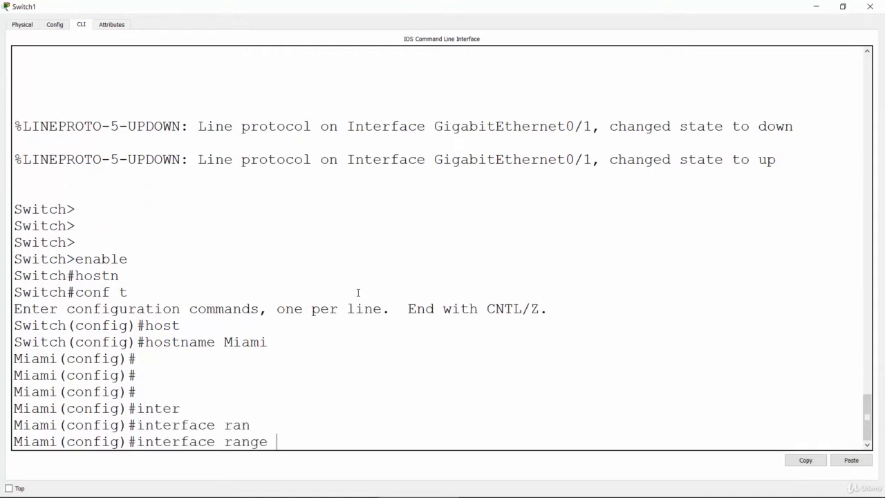
{"action": "type", "text": "fastet"}
{"action": "key", "text": "Tab"}
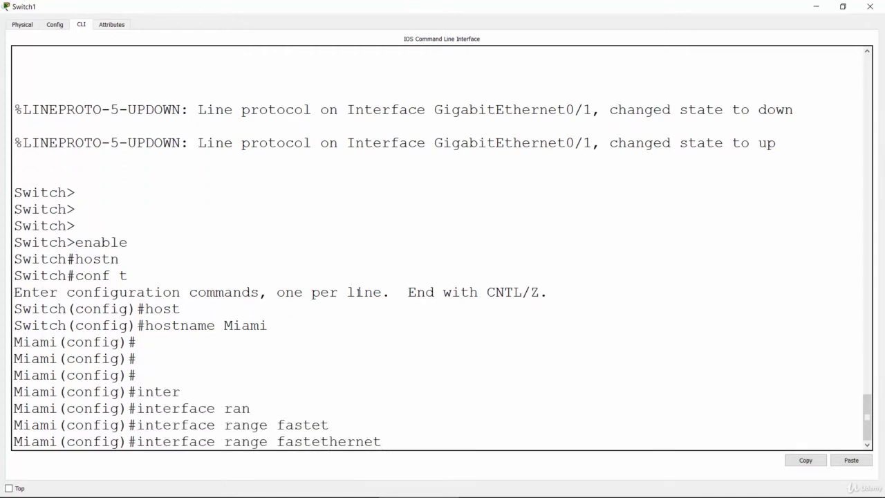
{"action": "type", "text": "0/1 - 24"}
{"action": "key", "text": "Return"}
{"action": "type", "text": "swi"}
{"action": "key", "text": "Tab"}
{"action": "type", "text": "mode"}
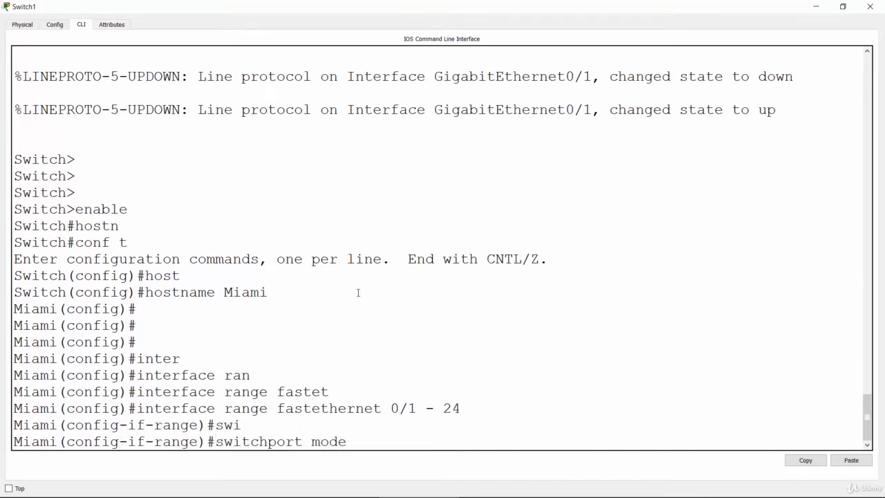
{"action": "type", "text": " acc"}
{"action": "key", "text": "Tab"}
{"action": "key", "text": "Return"}
{"action": "key", "text": "Return"}
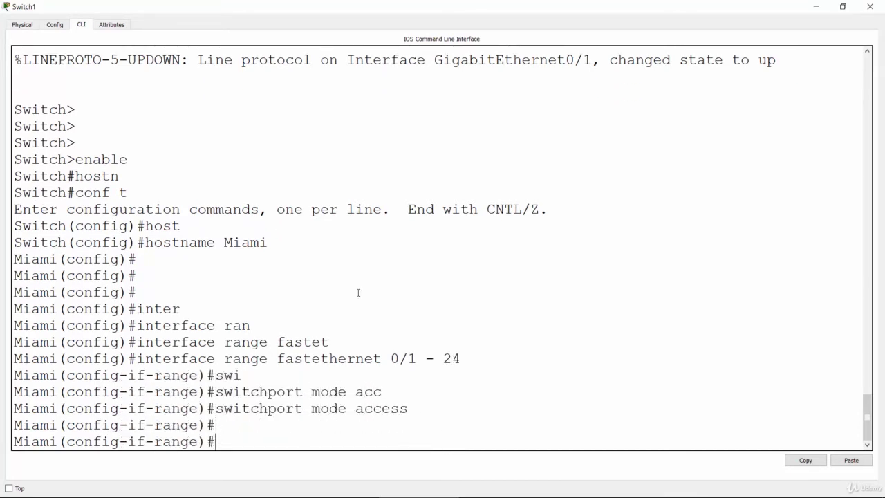
{"action": "key", "text": "Return"}
{"action": "type", "text": "exit"}
{"action": "key", "text": "Return"}
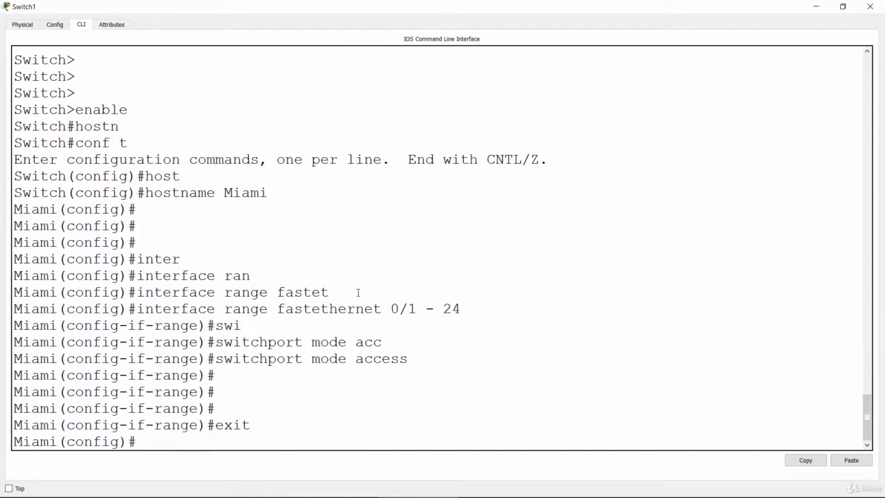
Set interface GigabitEthernet 0/1 to switchport mode trunk
{"action": "type", "text": "inter"}
{"action": "key", "text": "Tab"}
{"action": "type", "text": "gig"}
{"action": "key", "text": "Tab"}
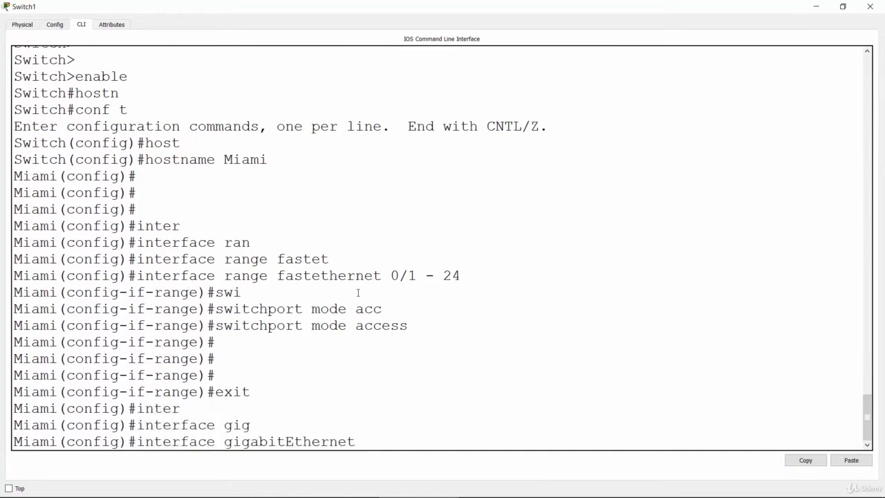
{"action": "type", "text": "0/1"}
{"action": "key", "text": "Return"}
{"action": "type", "text": "s"}
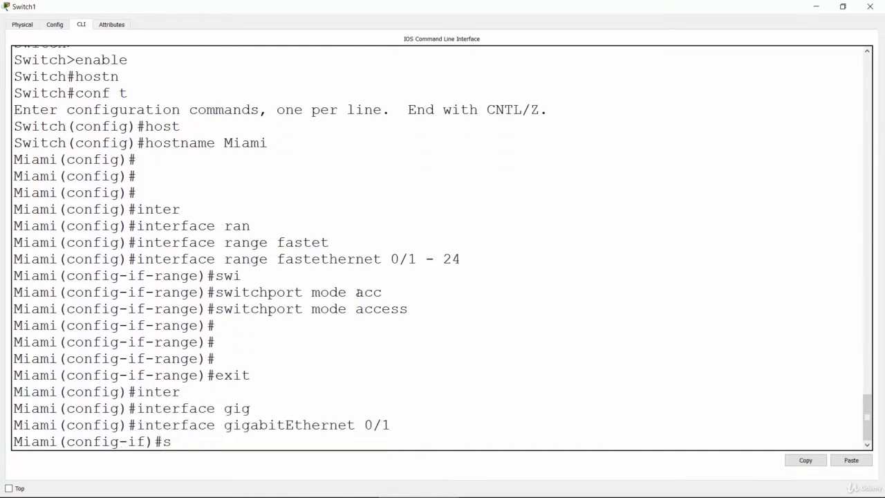
{"action": "type", "text": "wi"}
{"action": "key", "text": "Tab"}
{"action": "type", "text": "mode tru"}
{"action": "key", "text": "Tab"}
{"action": "type", "text": "nk"}
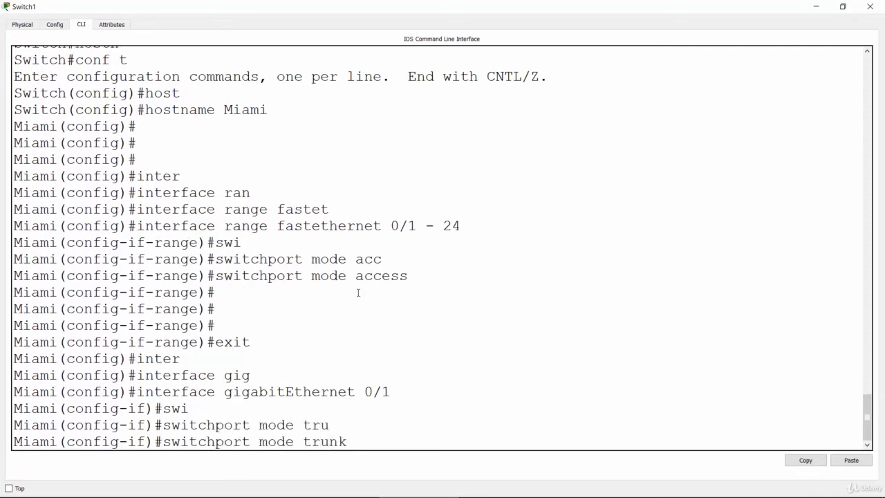
{"action": "key", "text": "Return"}
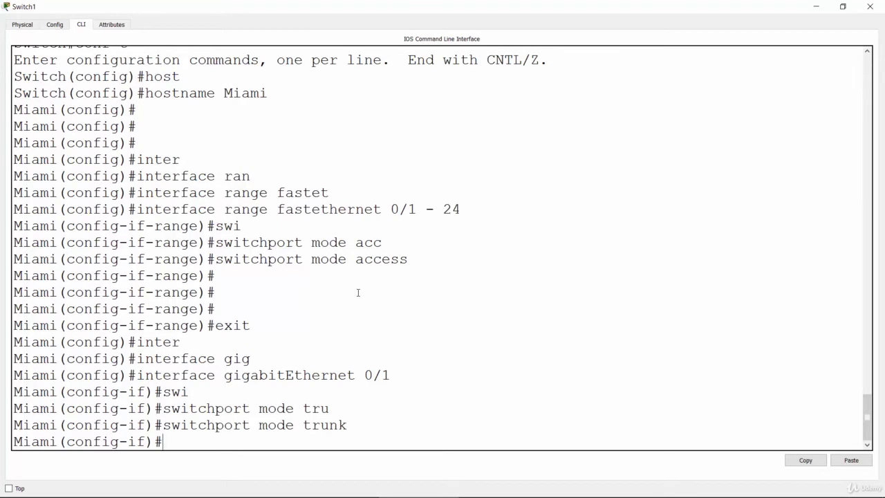
{"action": "key", "text": "alt+Tab"}
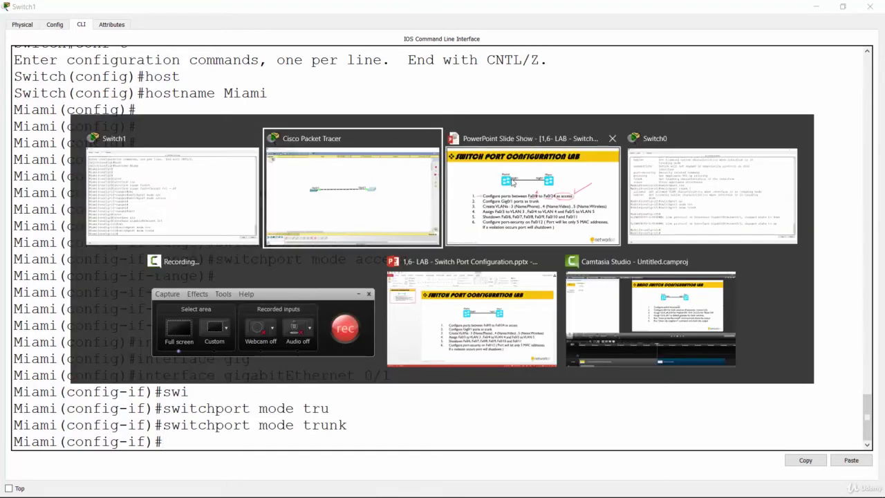
Draw a check mark beside the "Configure Gig0/1 ports as trunk" item on the lab slide
{"action": "left_click", "coordinate": [512, 182]}
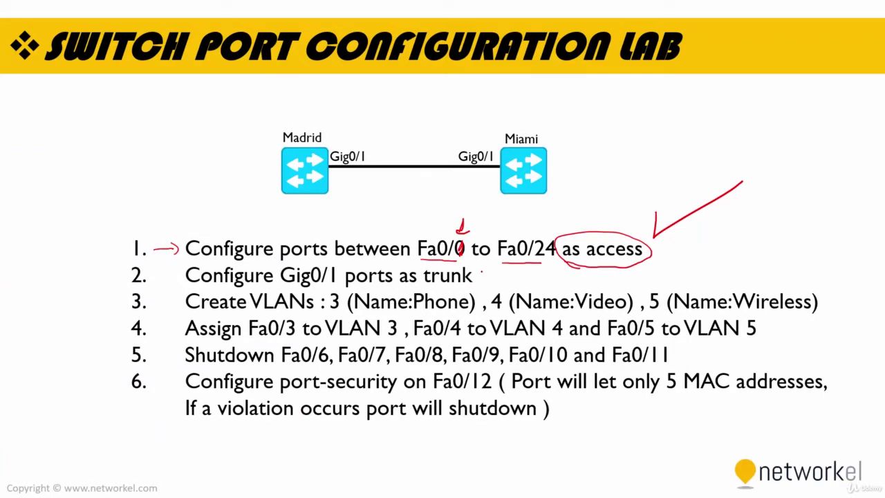
{"action": "mouse_move", "coordinate": [482, 274]}
{"action": "left_mouse_down"}
{"action": "mouse_move", "coordinate": [497, 277]}
{"action": "mouse_move", "coordinate": [522, 263]}
{"action": "left_mouse_up"}
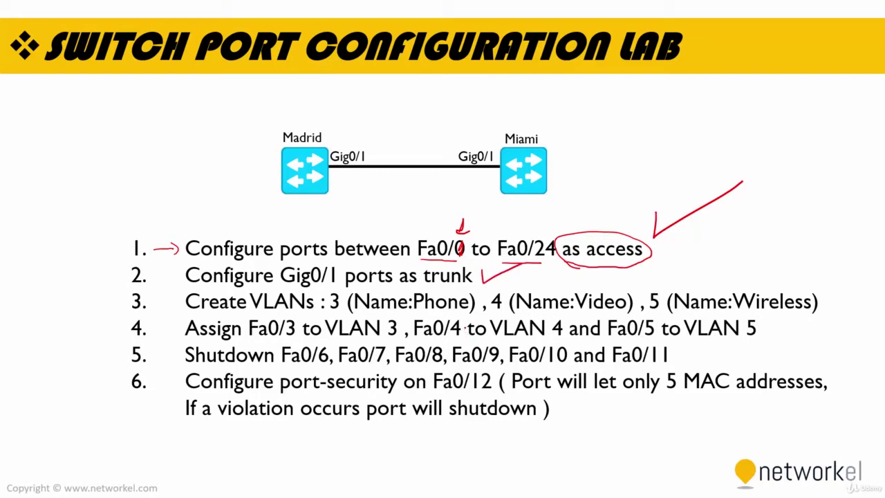
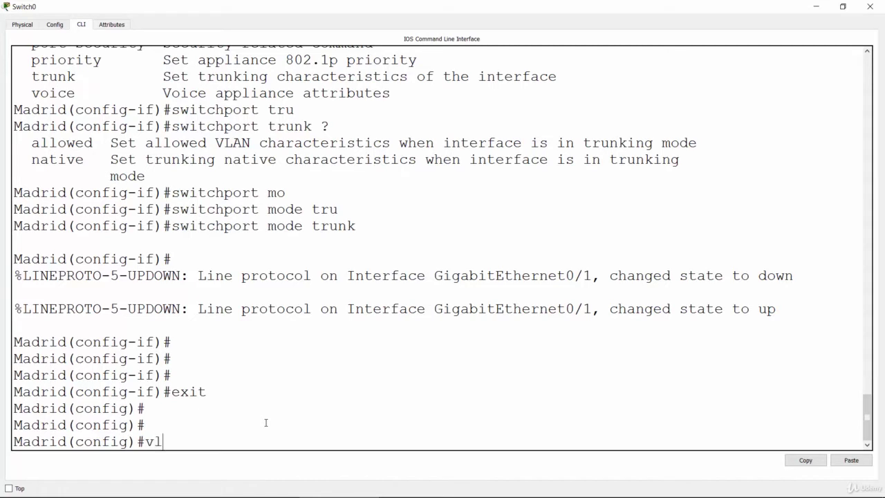
Look up the VLAN names on the lab slide, then return to the Madrid switch CLI
{"action": "key", "text": "Tab"}
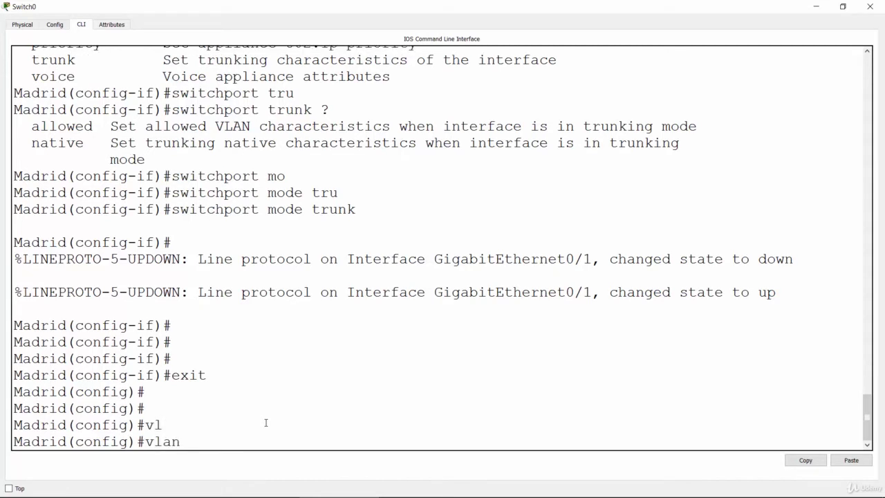
{"action": "type", "text": "3"}
{"action": "key", "text": "BackSpace"}
{"action": "key", "text": "alt+Tab"}
{"action": "left_click", "coordinate": [507, 196]}
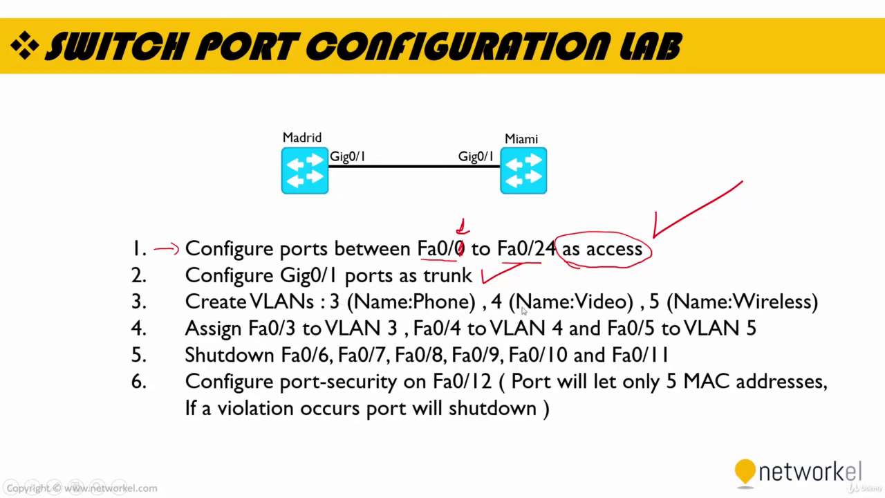
{"action": "key", "text": "alt+Tab"}
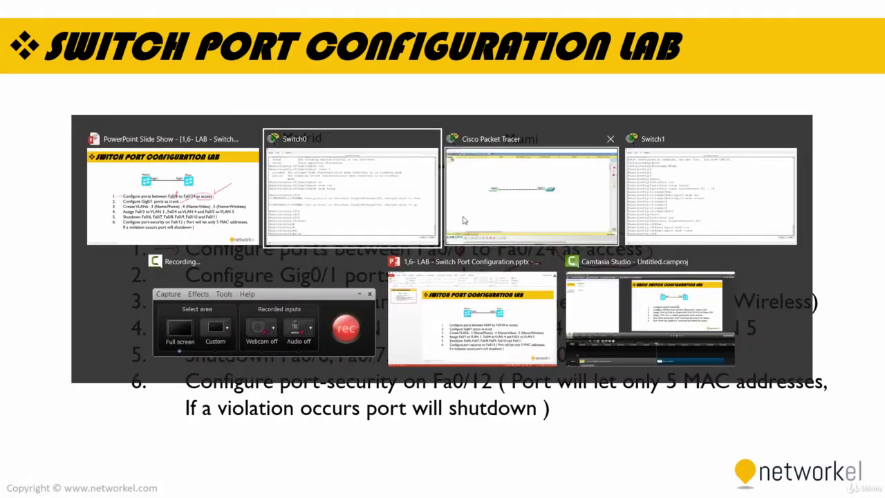
{"action": "left_click", "coordinate": [368, 182]}
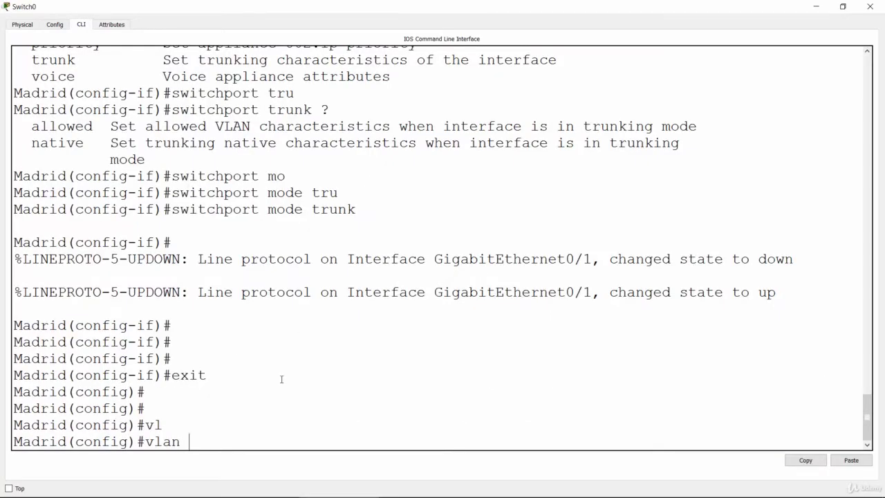
Check the valid VLAN ID range with vlan ?, create VLAN 3, and recheck the slide
{"action": "key", "text": "BackSpace"}
{"action": "key", "text": "BackSpace"}
{"action": "key", "text": "BackSpace"}
{"action": "type", "text": "an NAME"}
{"action": "key", "text": "BackSpace"}
{"action": "key", "text": "BackSpace"}
{"action": "key", "text": "BackSpace"}
{"action": "key", "text": "BackSpace"}
{"action": "type", "text": "3"}
{"action": "key", "text": "BackSpace"}
{"action": "type", "text": "?"}
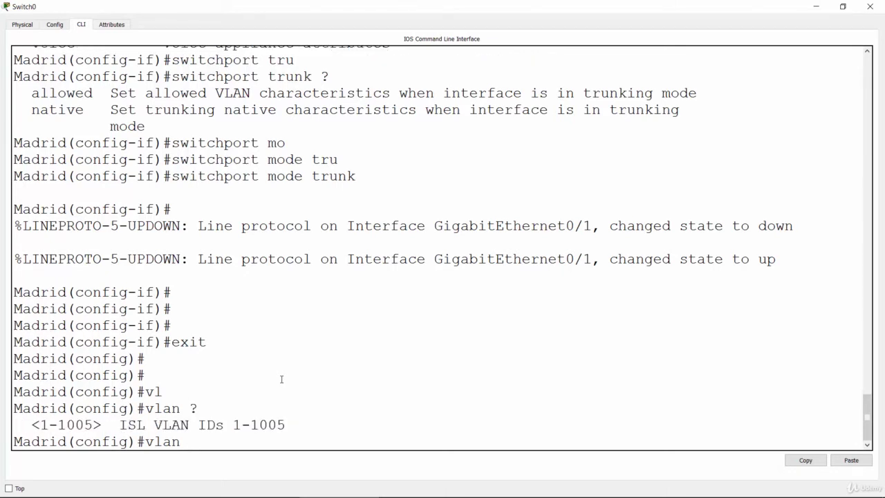
{"action": "type", "text": "3"}
{"action": "key", "text": "Return"}
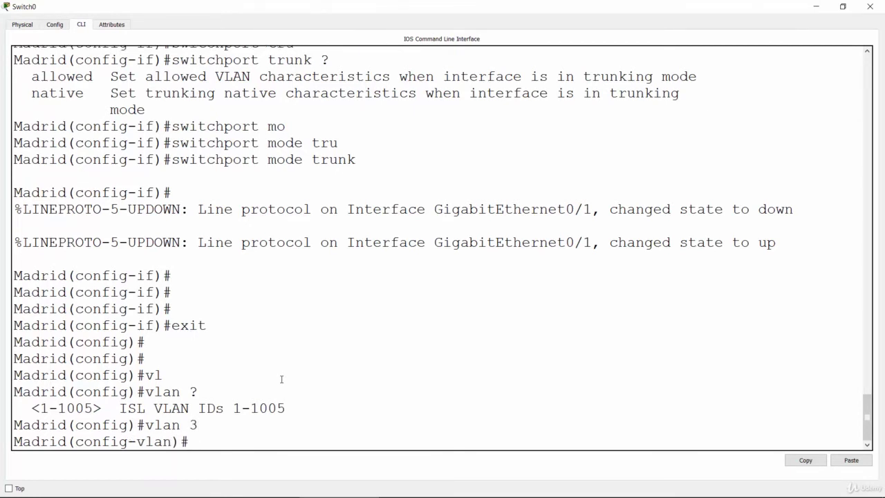
{"action": "type", "text": "name"}
{"action": "key", "text": "alt+Tab"}
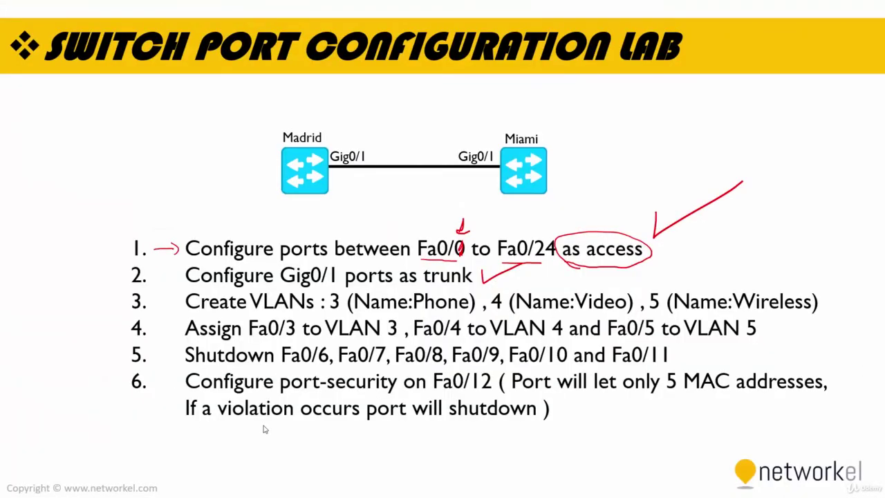
Name VLAN 3 'Phone', exit, and create VLAN 4
{"action": "key", "text": "alt+Tab"}
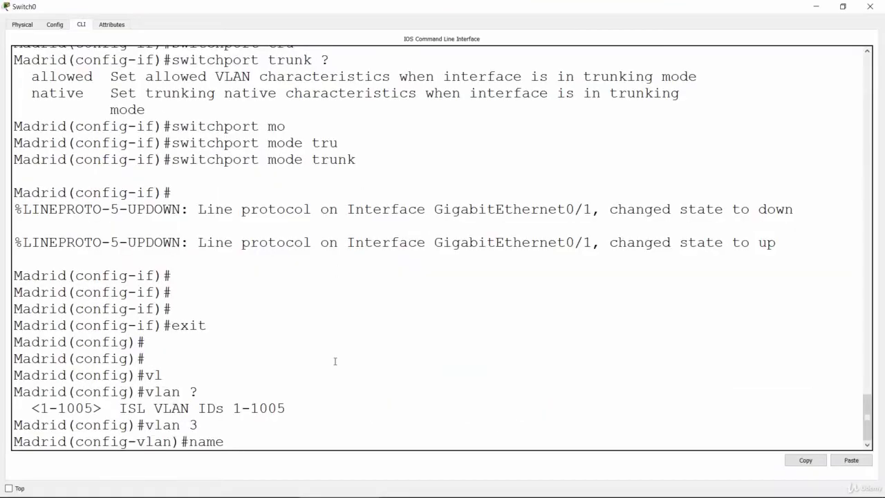
{"action": "type", "text": "Phone"}
{"action": "key", "text": "Return"}
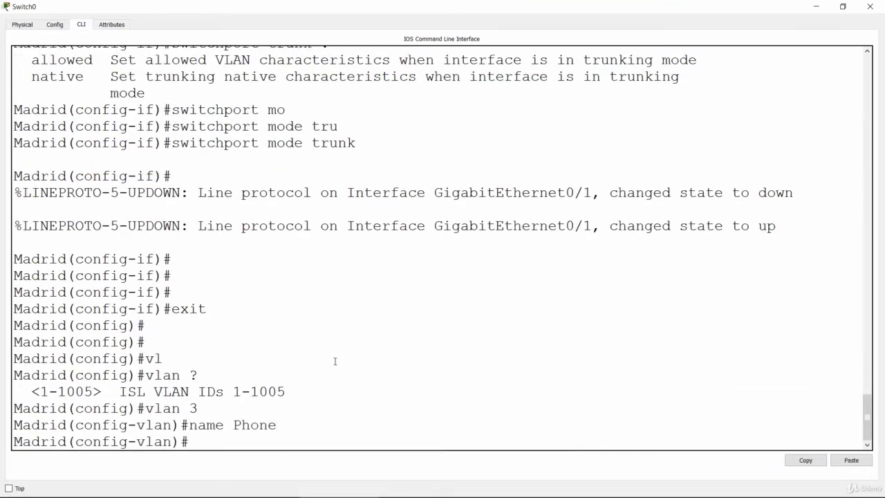
{"action": "key", "text": "Return"}
{"action": "type", "text": "exit"}
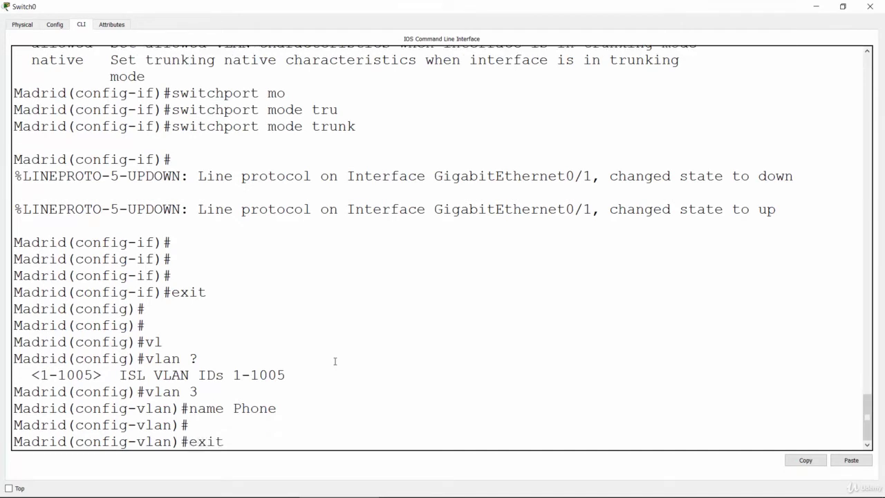
{"action": "key", "text": "Return"}
{"action": "type", "text": "vlan 4"}
{"action": "key", "text": "Return"}
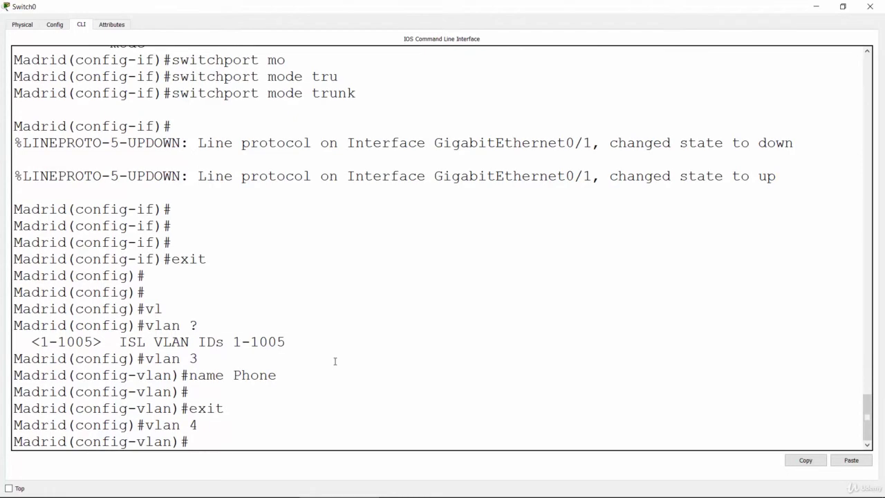
After checking the slide, name VLAN 4 'Video' and exit
{"action": "key", "text": "alt+Tab"}
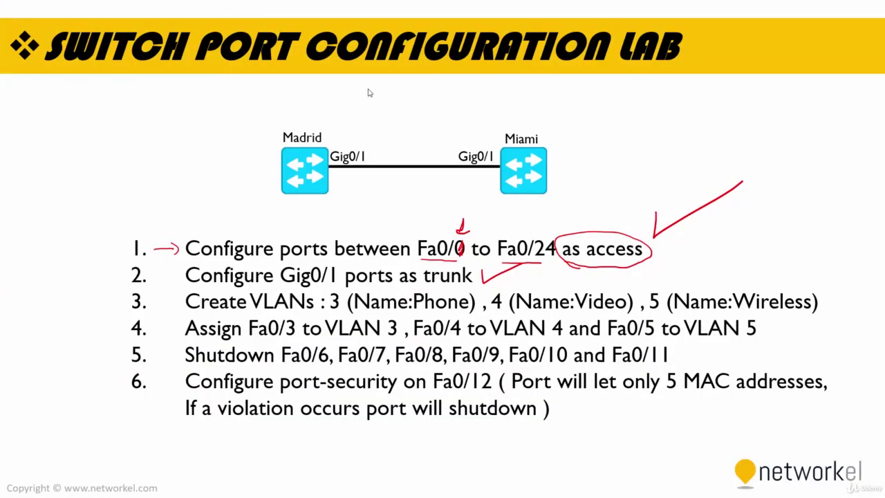
{"action": "key", "text": "alt+Tab"}
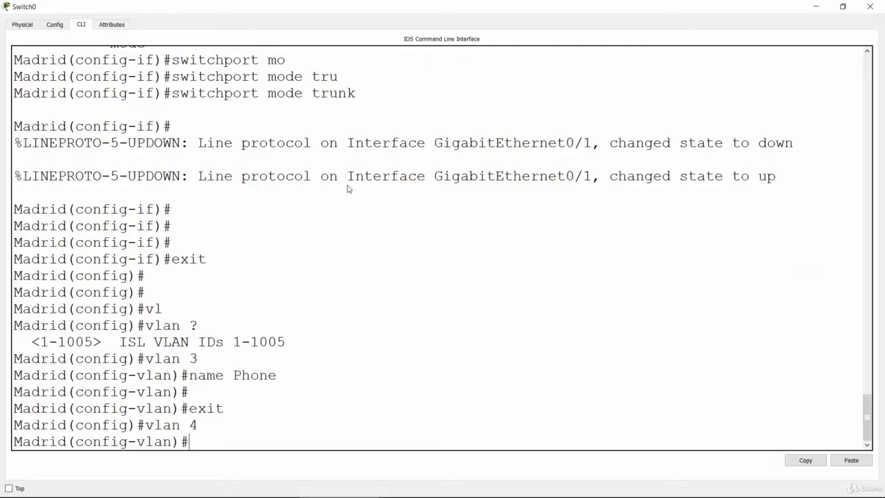
{"action": "type", "text": "name Video"}
{"action": "key", "text": "Return"}
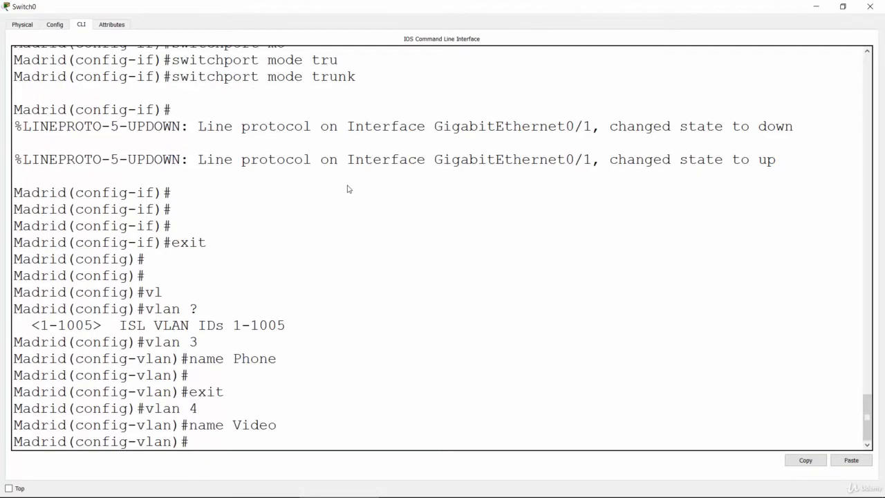
{"action": "type", "text": "exi"}
{"action": "key", "text": "Return"}
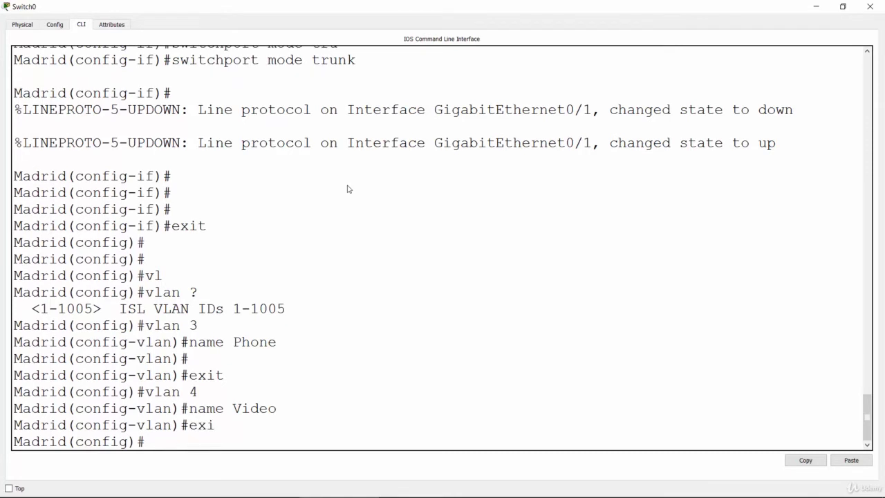
Create VLAN 5 and name it 'Wireless'
{"action": "type", "text": "vlan 5"}
{"action": "key", "text": "Return"}
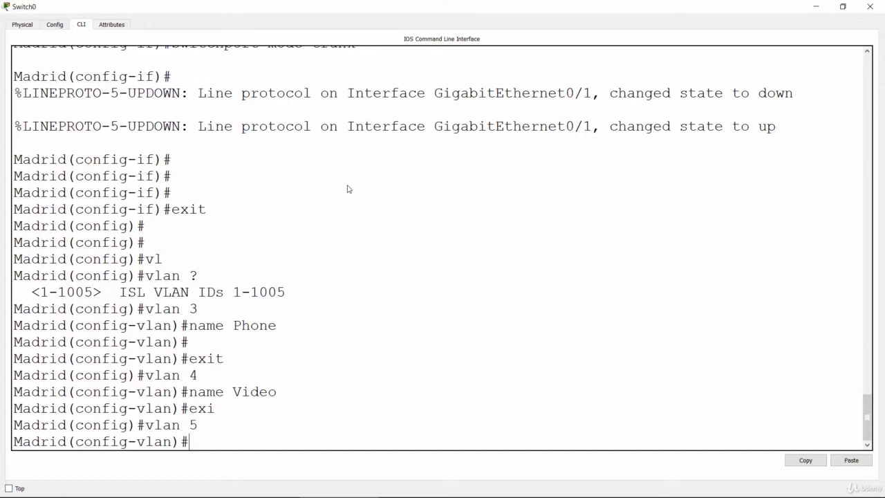
{"action": "type", "text": "nam"}
{"action": "key", "text": "Tab"}
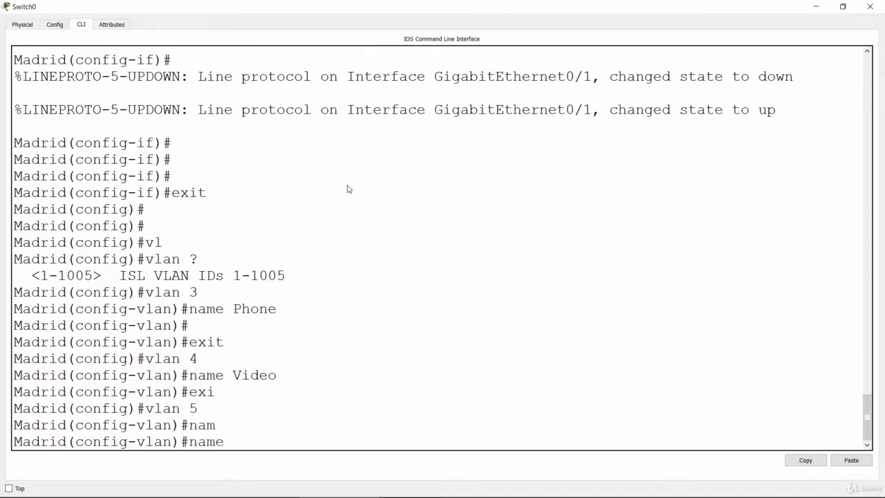
{"action": "type", "text": "Wireless"}
{"action": "key", "text": "Return"}
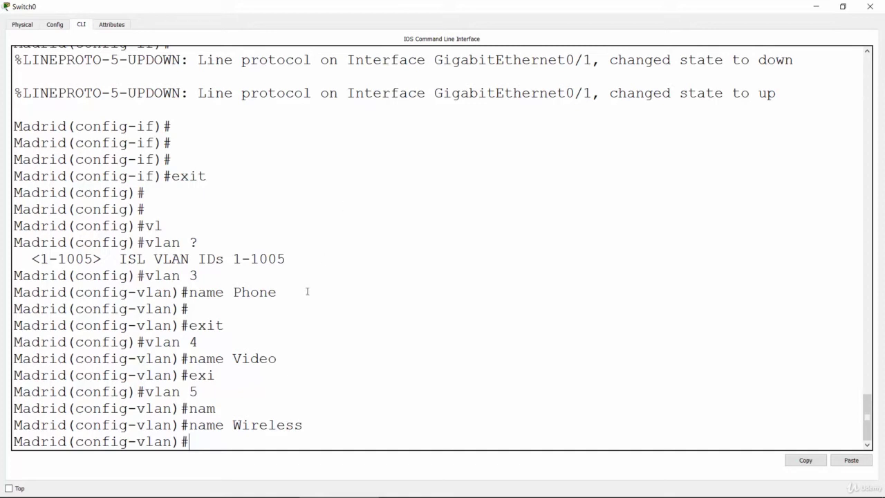
{"action": "key", "text": "Return"}
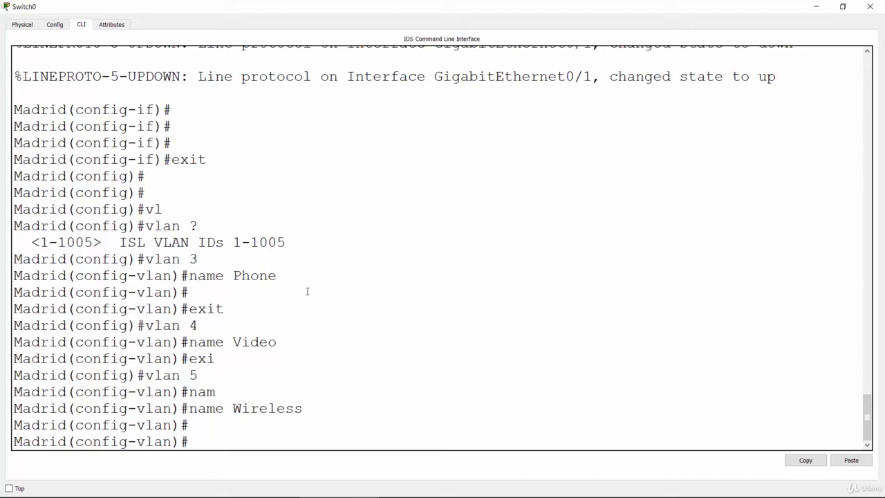
End configuration mode and run show vlan on Madrid
{"action": "type", "text": "end"}
{"action": "key", "text": "Return"}
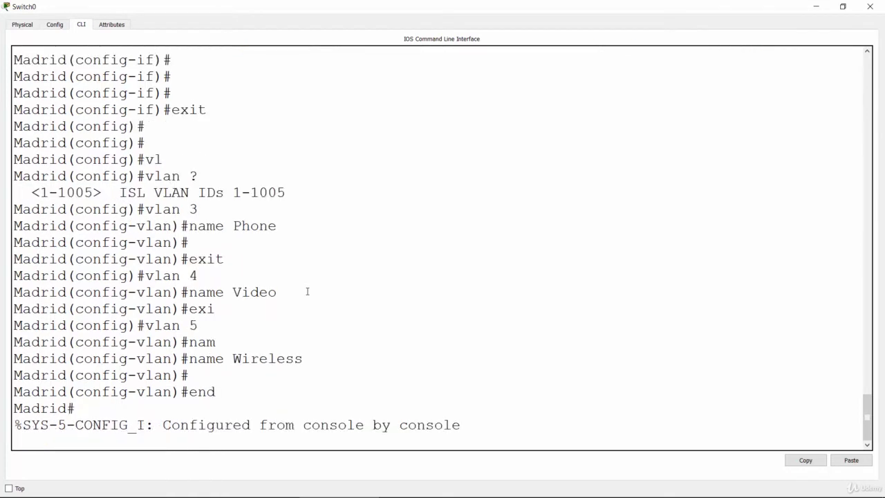
{"action": "key", "text": "Return"}
{"action": "key", "text": "Return"}
{"action": "key", "text": "Return"}
{"action": "type", "text": "sho"}
{"action": "key", "text": "Tab"}
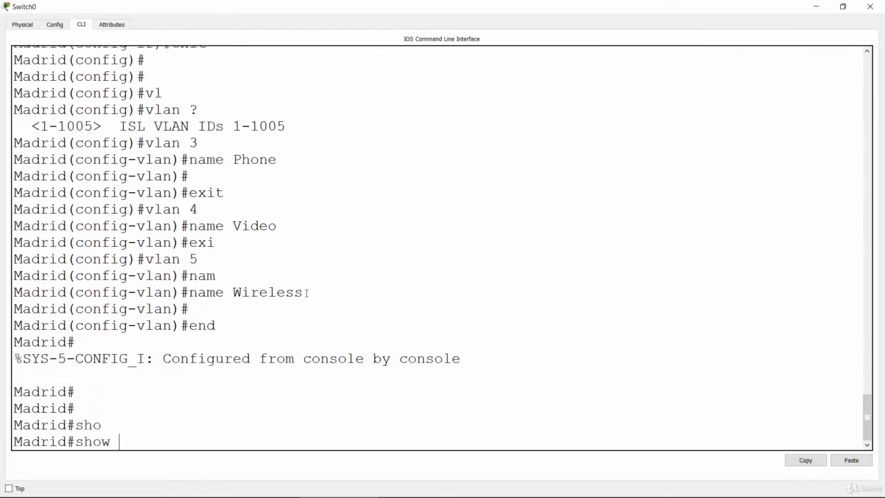
{"action": "type", "text": "vl"}
{"action": "key", "text": "Tab"}
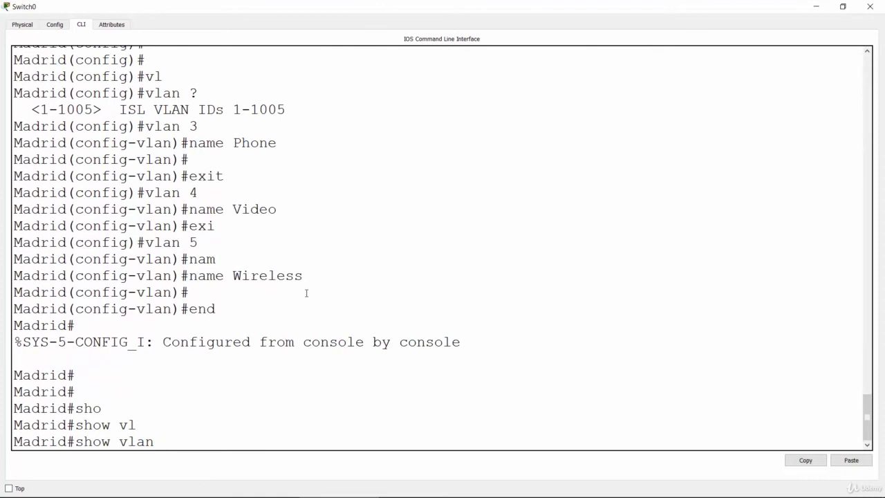
{"action": "key", "text": "Return"}
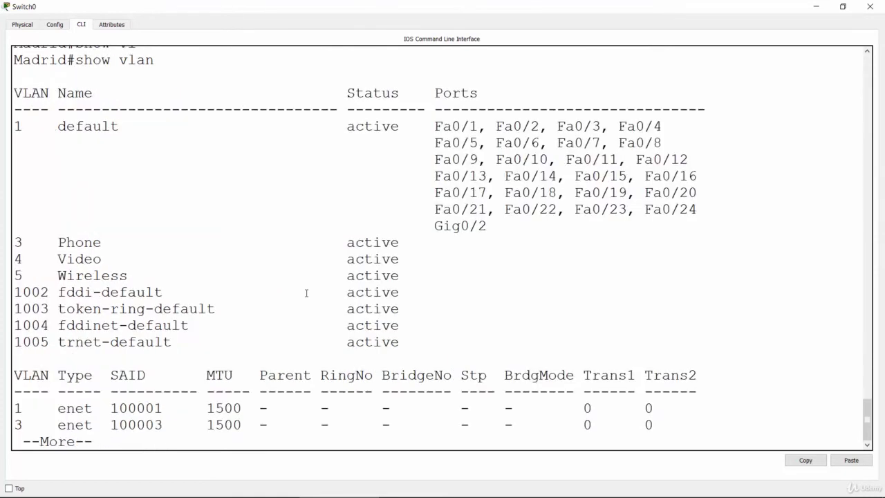
Highlight the Phone, Video and Wireless rows and the ports still in VLAN 1
{"action": "double_click", "coordinate": [18, 242]}
{"action": "left_click_drag", "start_coordinate": [32, 241], "coordinate": [102, 244]}
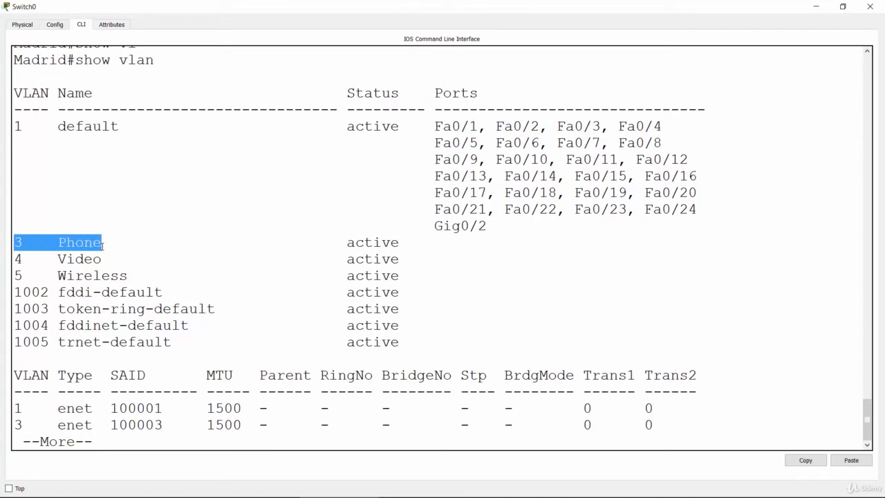
{"action": "left_click_drag", "start_coordinate": [14, 256], "coordinate": [119, 259]}
{"action": "left_click_drag", "start_coordinate": [13, 275], "coordinate": [119, 275]}
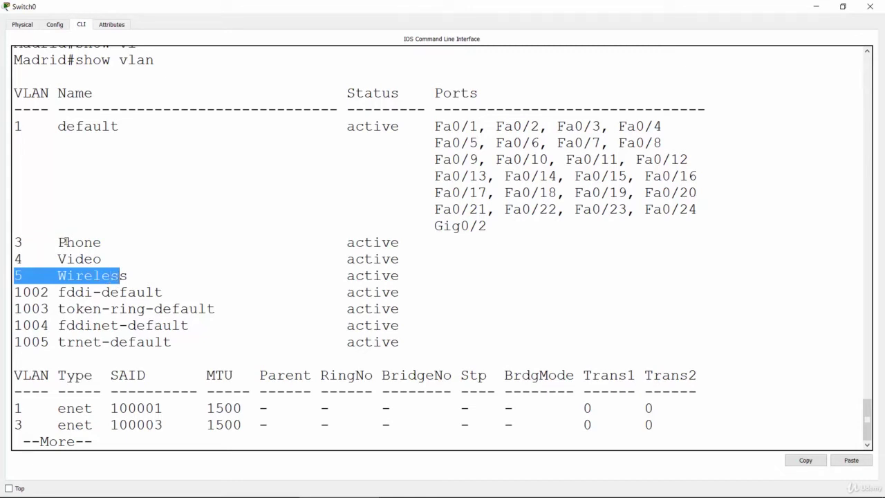
{"action": "left_click_drag", "start_coordinate": [58, 242], "coordinate": [131, 281]}
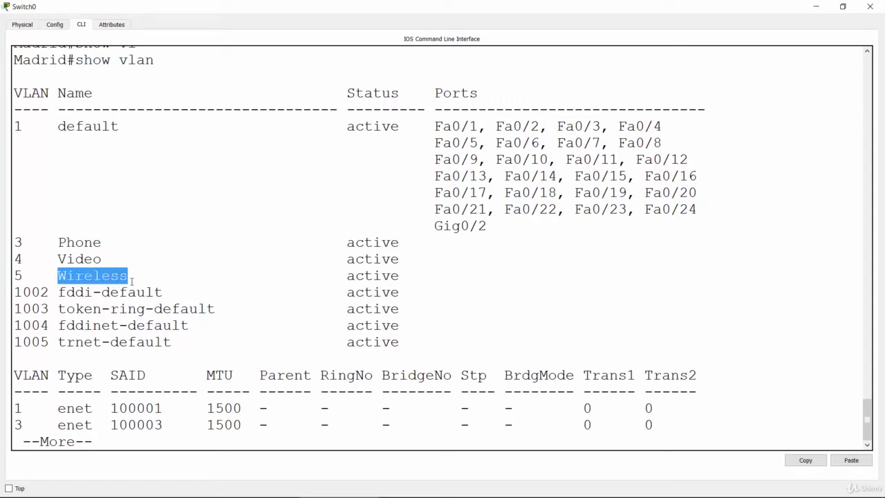
{"action": "left_click", "coordinate": [331, 263]}
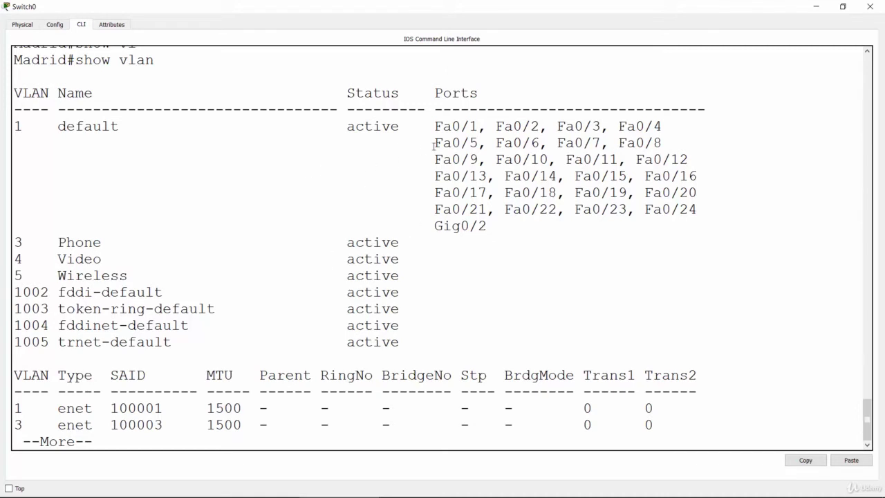
{"action": "left_click_drag", "start_coordinate": [422, 247], "coordinate": [488, 267]}
{"action": "left_click", "coordinate": [483, 253]}
{"action": "left_click_drag", "start_coordinate": [22, 125], "coordinate": [14, 127]}
{"action": "left_click_drag", "start_coordinate": [486, 223], "coordinate": [435, 128]}
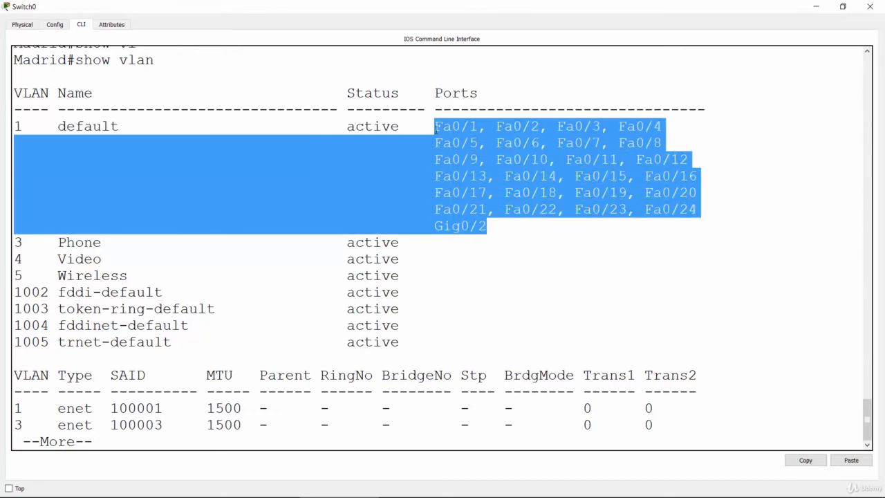
{"action": "key", "text": "alt+Tab"}
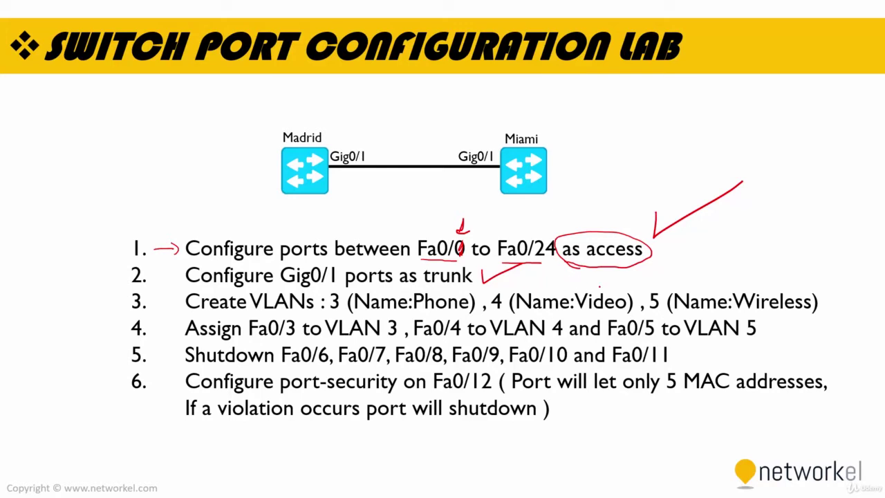
Draw a red mark under 'Name:Video' on the slide, then return to the Madrid CLI
{"action": "left_click_drag", "start_coordinate": [601, 291], "coordinate": [653, 274]}
{"action": "key", "text": "alt+Tab"}
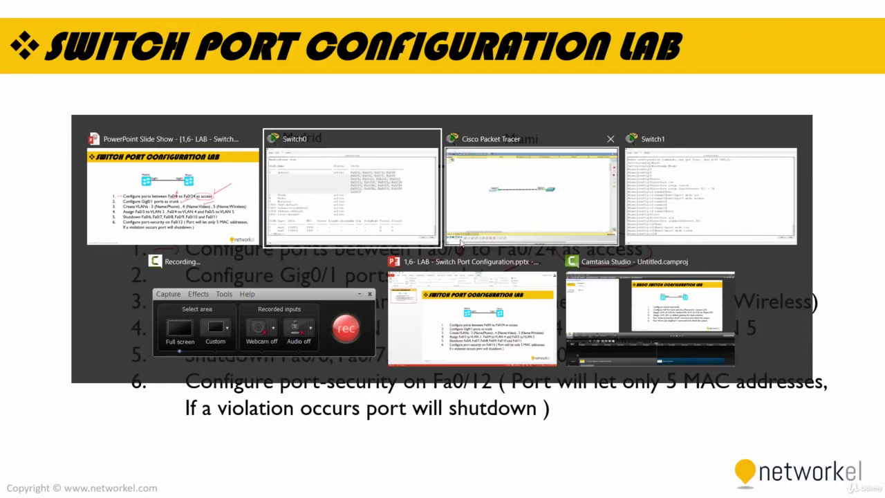
{"action": "left_click", "coordinate": [351, 199]}
Highlight Fa0/3–Fa0/5 and their current default VLAN 1 in the listing
{"action": "left_click", "coordinate": [525, 223]}
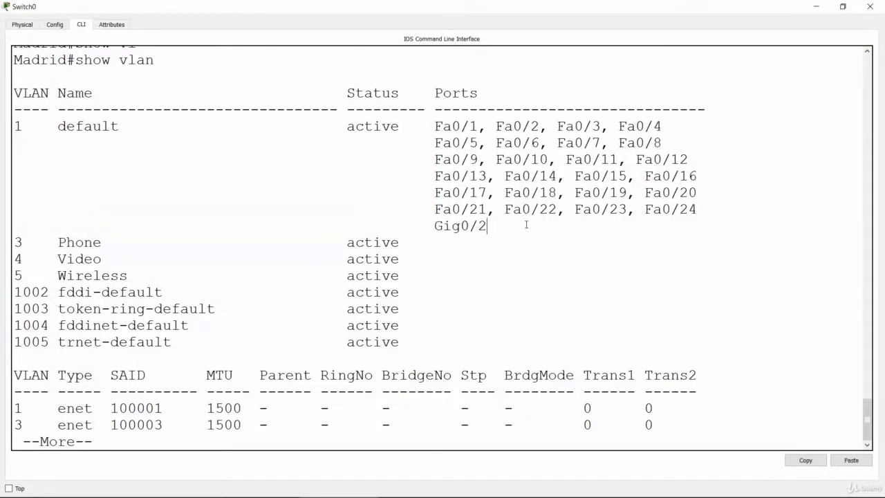
{"action": "left_click_drag", "start_coordinate": [558, 128], "coordinate": [640, 137]}
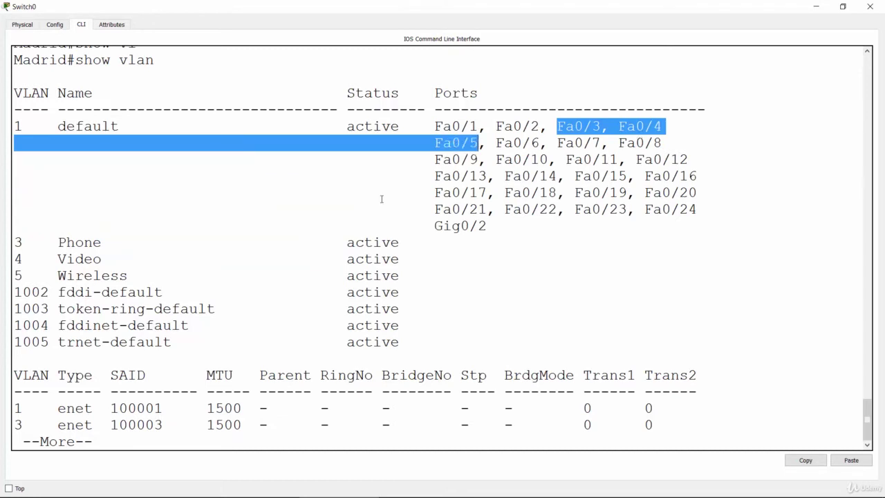
{"action": "double_click", "coordinate": [19, 128]}
{"action": "double_click", "coordinate": [71, 126]}
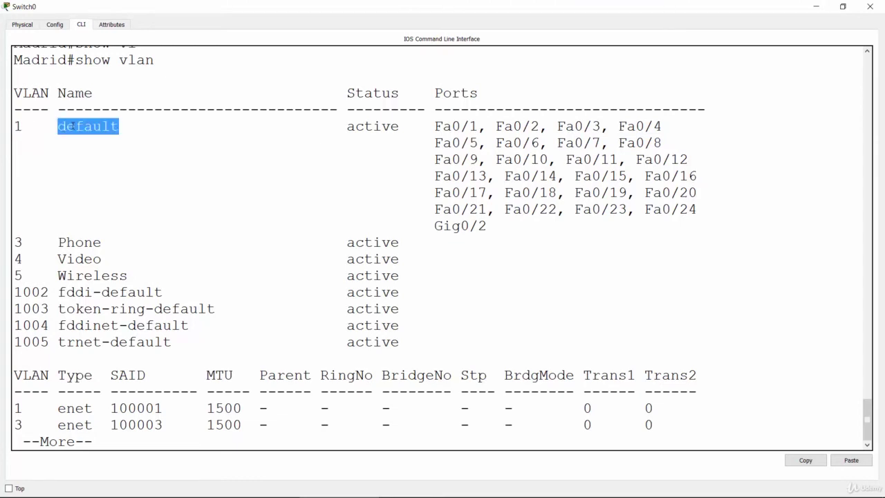
{"action": "left_click", "coordinate": [216, 309]}
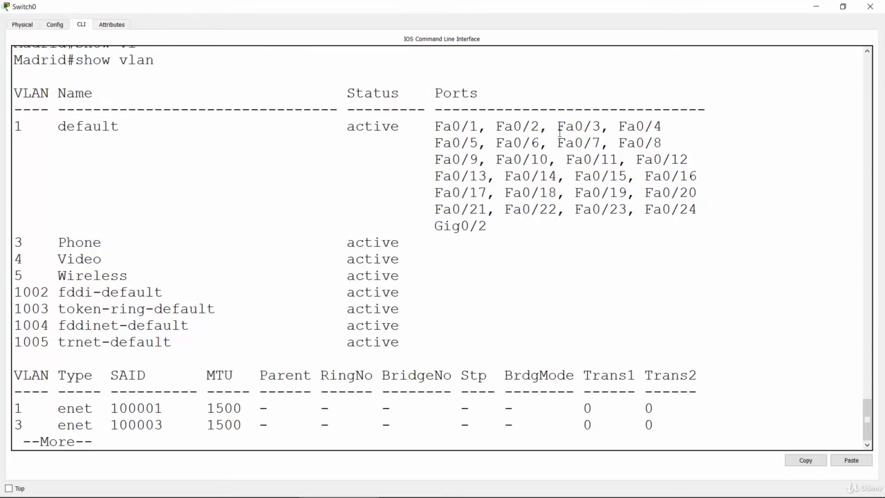
Point out Fa0/3, Fa0/4, Fa0/5 and the empty VLAN port lists, then finish the output
{"action": "left_click_drag", "start_coordinate": [557, 127], "coordinate": [600, 127]}
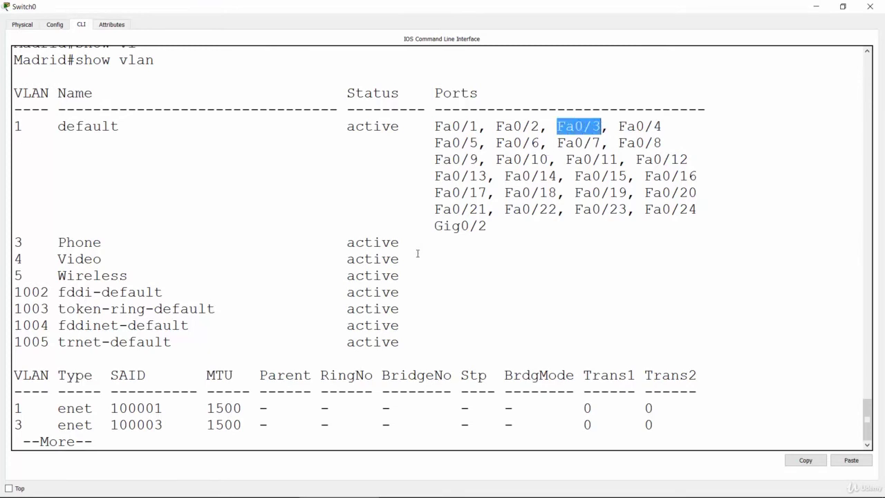
{"action": "left_click_drag", "start_coordinate": [418, 247], "coordinate": [467, 246]}
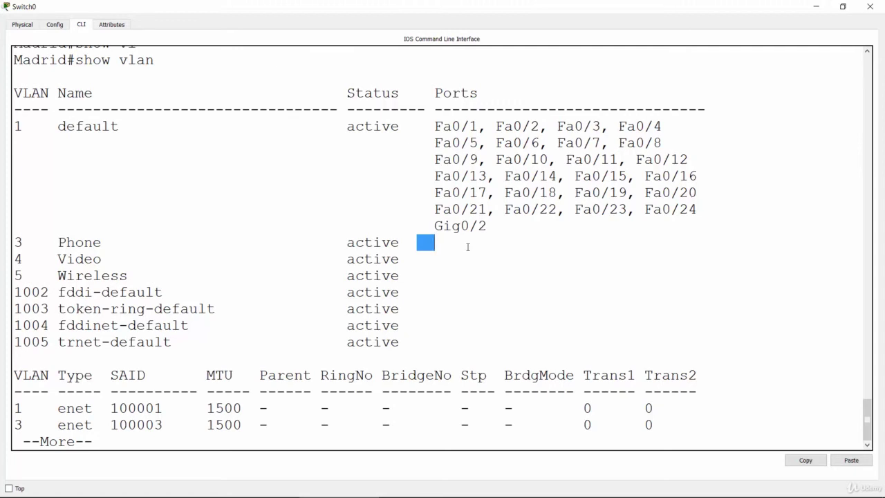
{"action": "left_click_drag", "start_coordinate": [621, 126], "coordinate": [662, 126]}
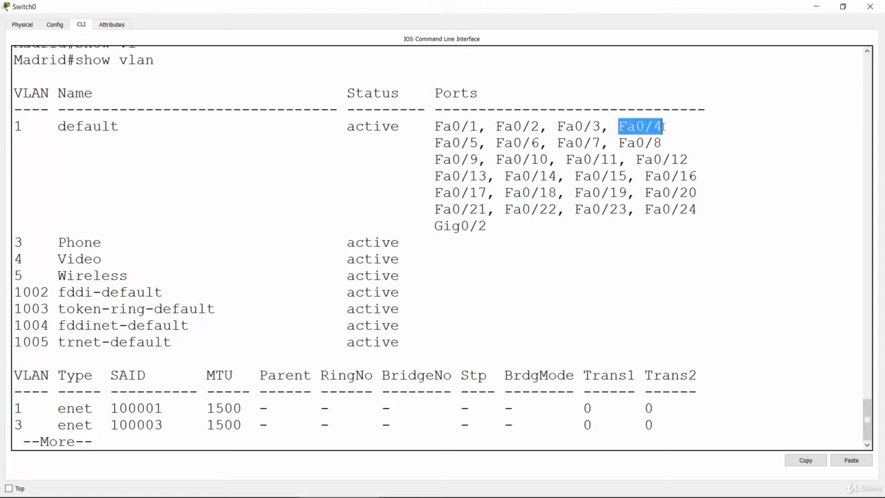
{"action": "left_click", "coordinate": [425, 276]}
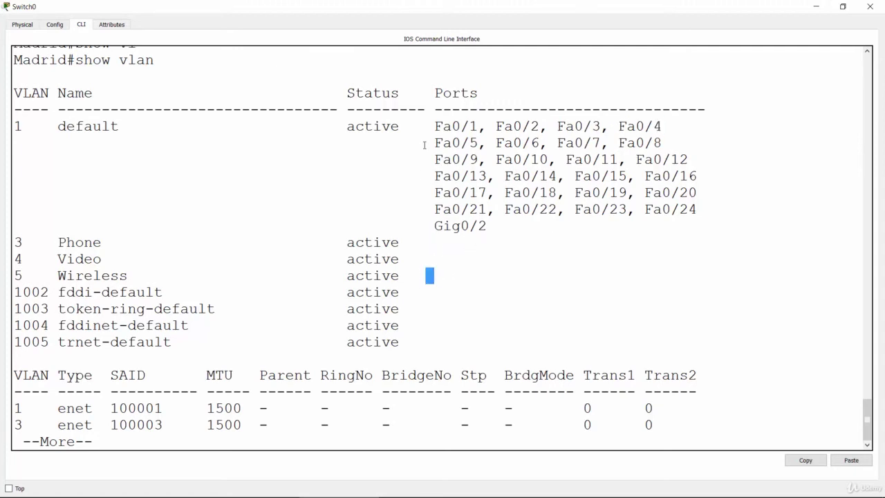
{"action": "left_click_drag", "start_coordinate": [442, 143], "coordinate": [470, 144]}
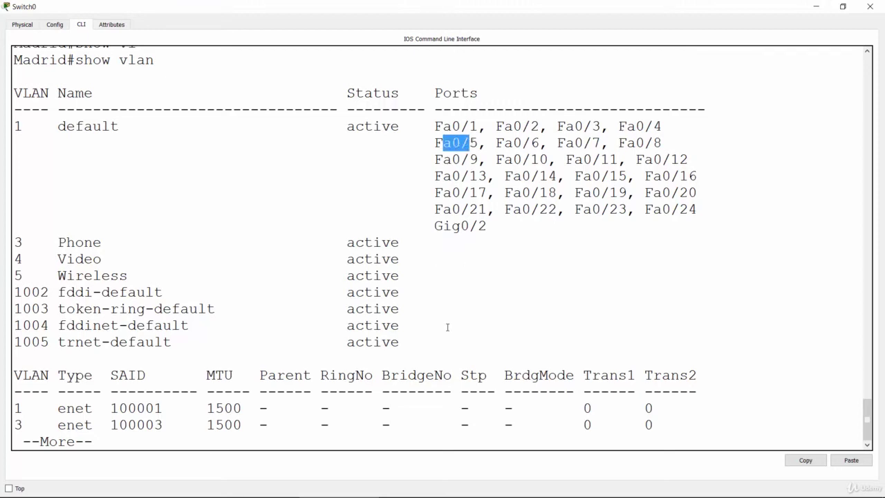
{"action": "left_click_drag", "start_coordinate": [417, 285], "coordinate": [421, 280]}
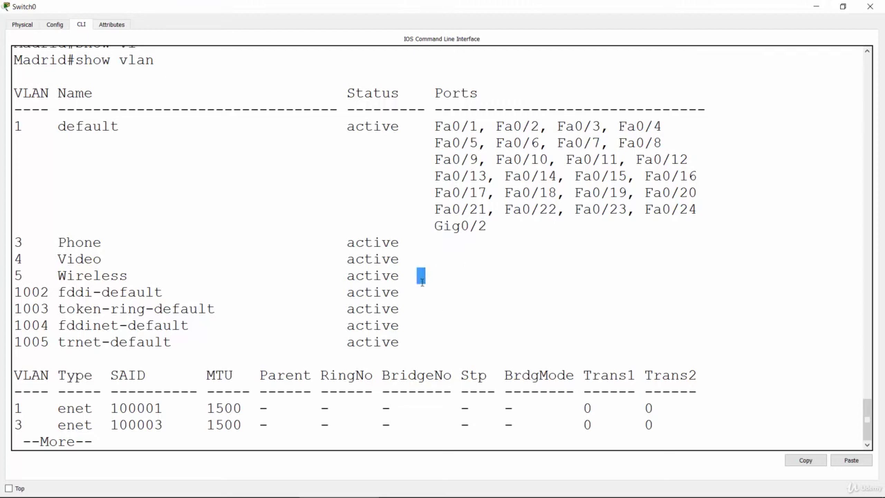
{"action": "left_click", "coordinate": [422, 280]}
{"action": "key", "text": "Return"}
{"action": "key", "text": "Return"}
{"action": "key", "text": "Return"}
{"action": "key", "text": "Return"}
{"action": "key", "text": "Return"}
{"action": "key", "text": "Return"}
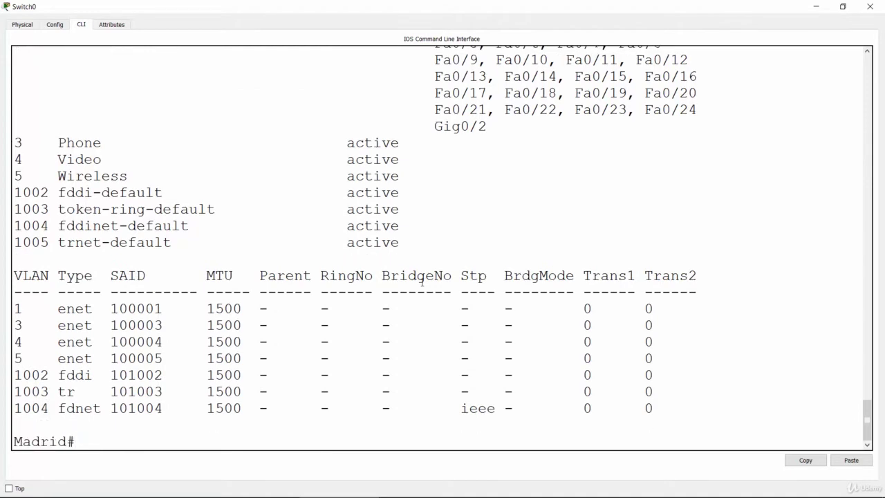
{"action": "key", "text": "Return"}
{"action": "key", "text": "Return"}
{"action": "key", "text": "Return"}
{"action": "key", "text": "Return"}
Enter global configuration mode with configure terminal
{"action": "type", "text": "confd"}
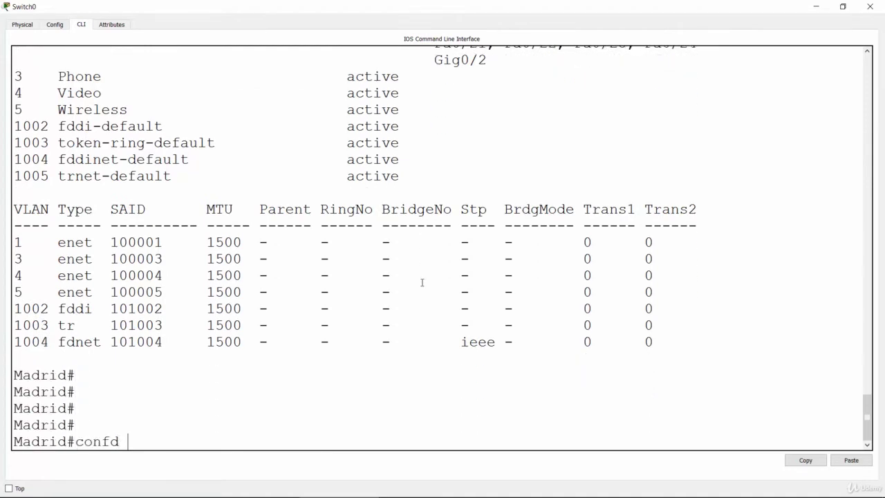
{"action": "key", "text": "BackSpace"}
{"action": "type", "text": "ig"}
{"action": "key", "text": "Tab"}
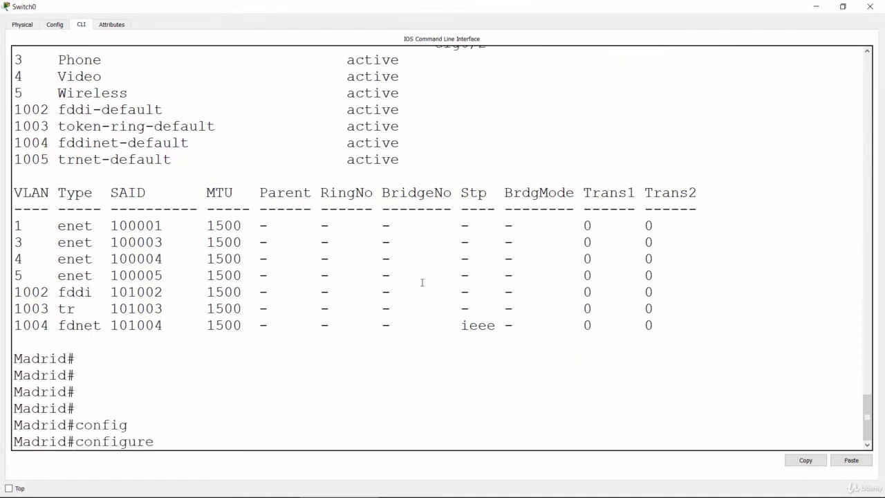
{"action": "type", "text": "term"}
{"action": "key", "text": "Tab"}
{"action": "key", "text": "Return"}
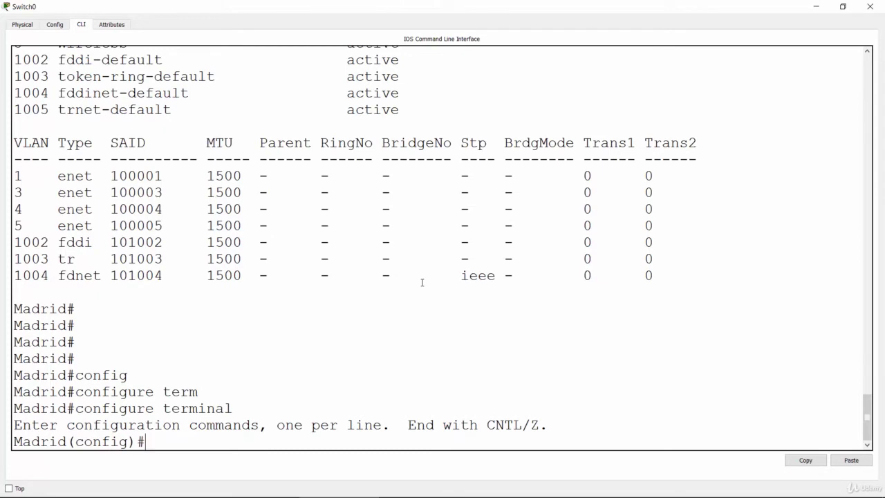
Select interface FastEthernet 0/3 for configuration
{"action": "type", "text": "inter"}
{"action": "key", "text": "Tab"}
{"action": "type", "text": "fastet"}
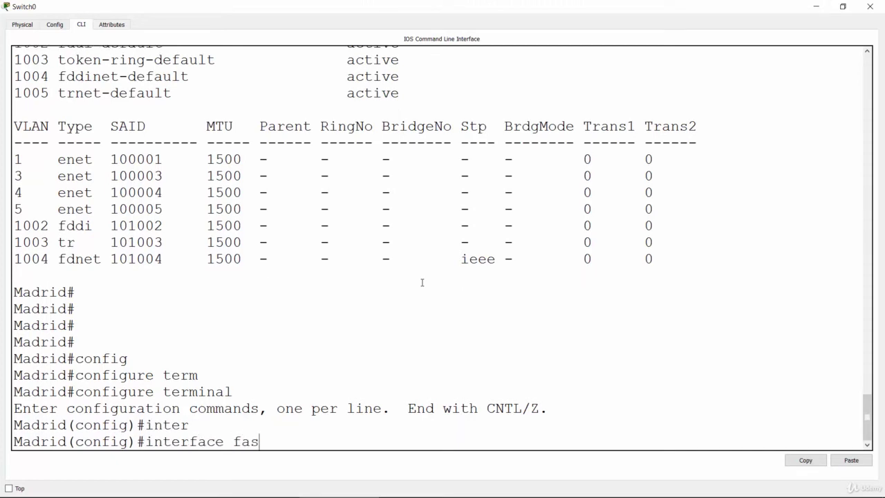
{"action": "key", "text": "Tab"}
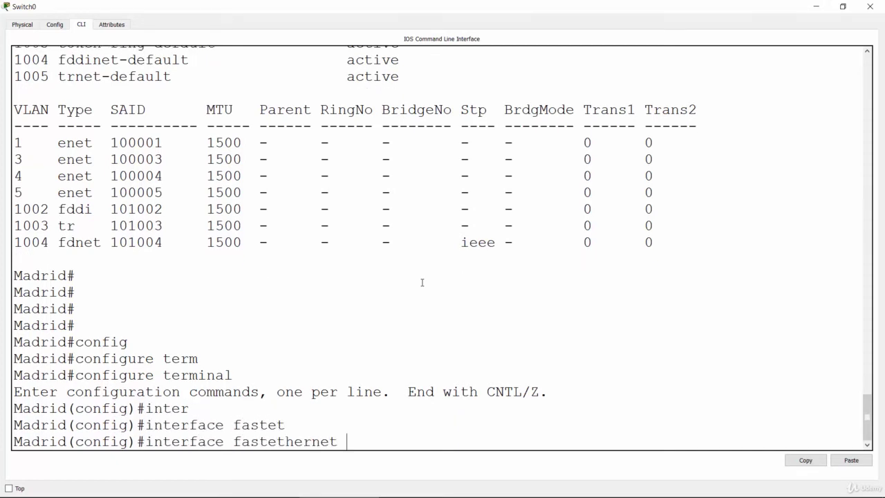
{"action": "type", "text": "0/3"}
{"action": "key", "text": "Return"}
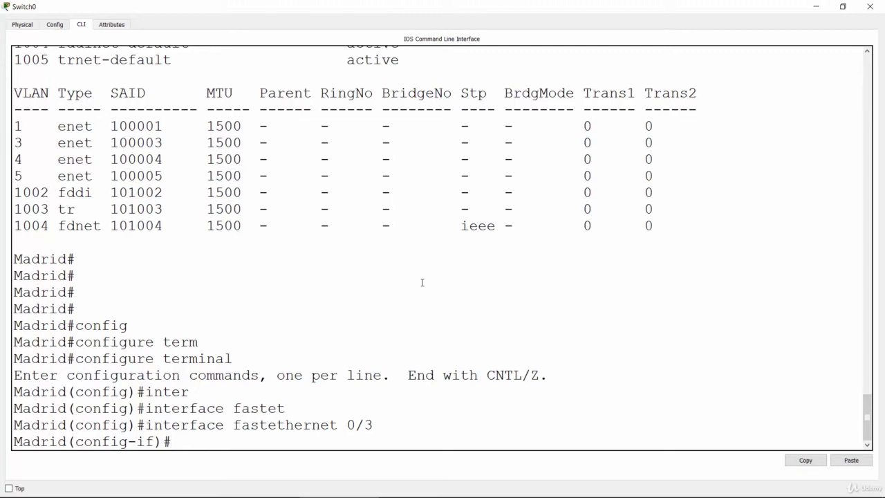
Assign Fa0/3 to access VLAN 3 with switchport access vlan 3
{"action": "type", "text": "swi"}
{"action": "key", "text": "Tab"}
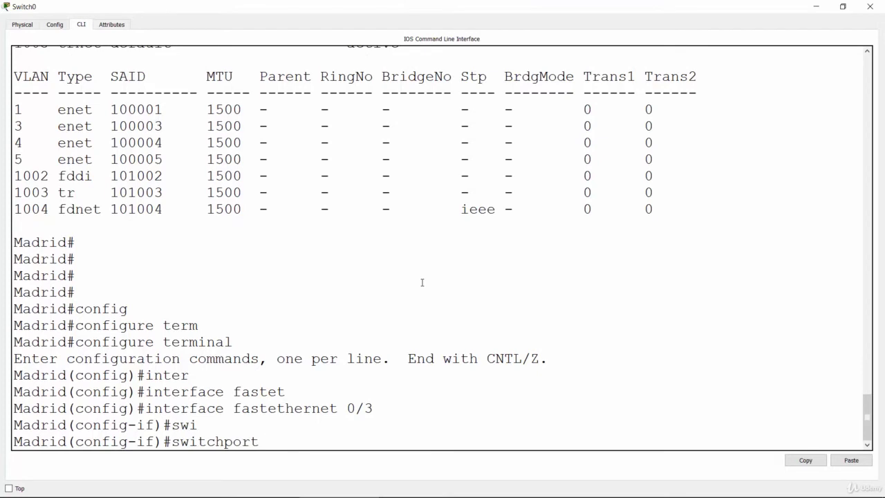
{"action": "type", "text": "acc"}
{"action": "key", "text": "Tab"}
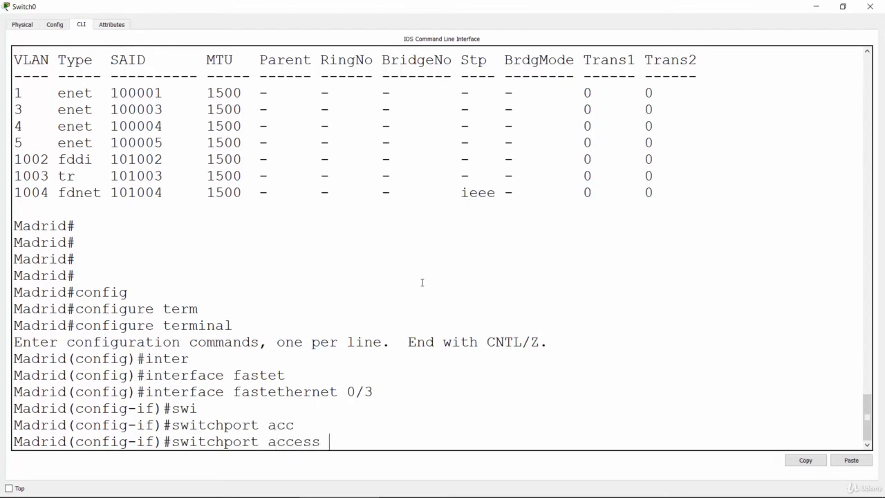
{"action": "type", "text": "vl"}
{"action": "key", "text": "Tab"}
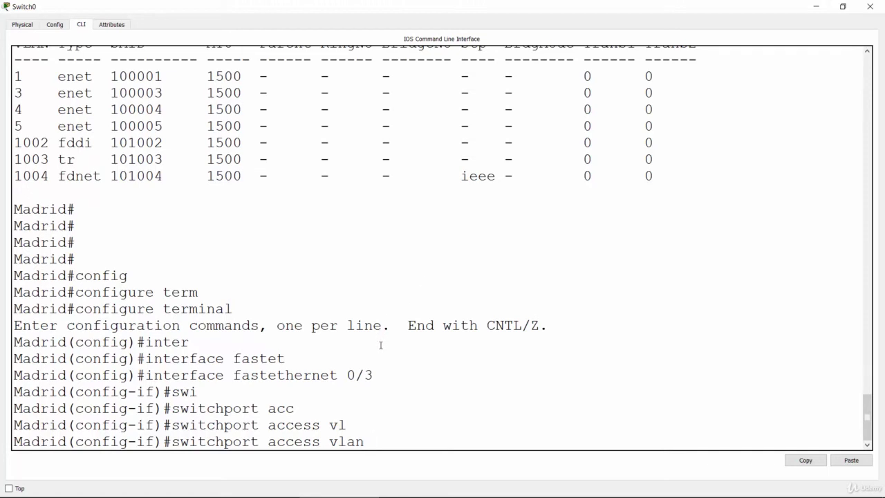
{"action": "left_click_drag", "start_coordinate": [346, 374], "coordinate": [374, 375]}
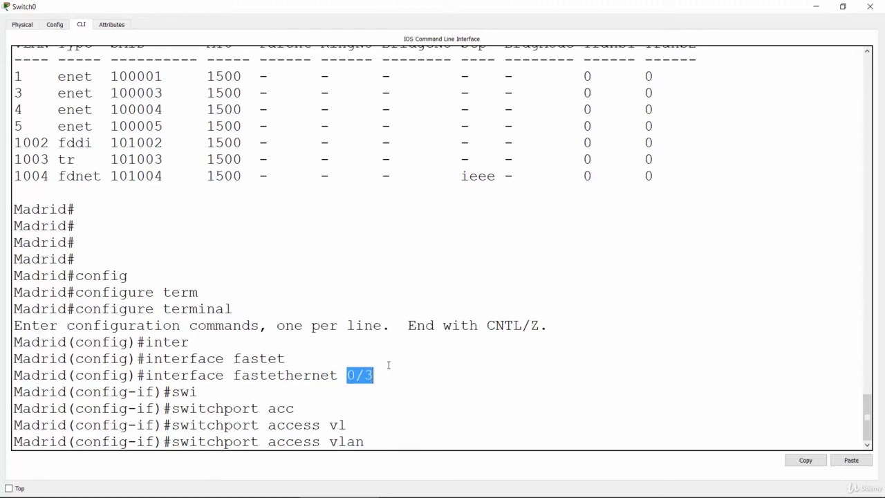
{"action": "left_click", "coordinate": [388, 365]}
{"action": "left_click_drag", "start_coordinate": [346, 376], "coordinate": [375, 376]}
{"action": "left_click", "coordinate": [386, 444]}
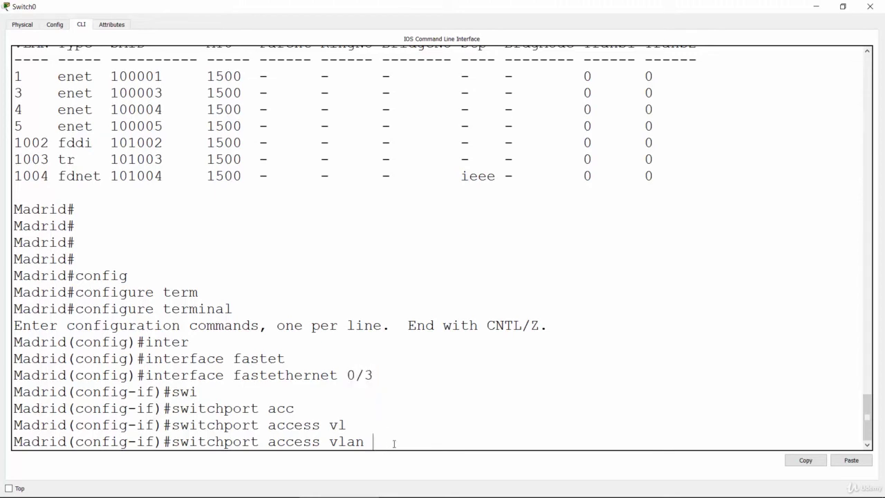
{"action": "type", "text": "3"}
{"action": "key", "text": "Return"}
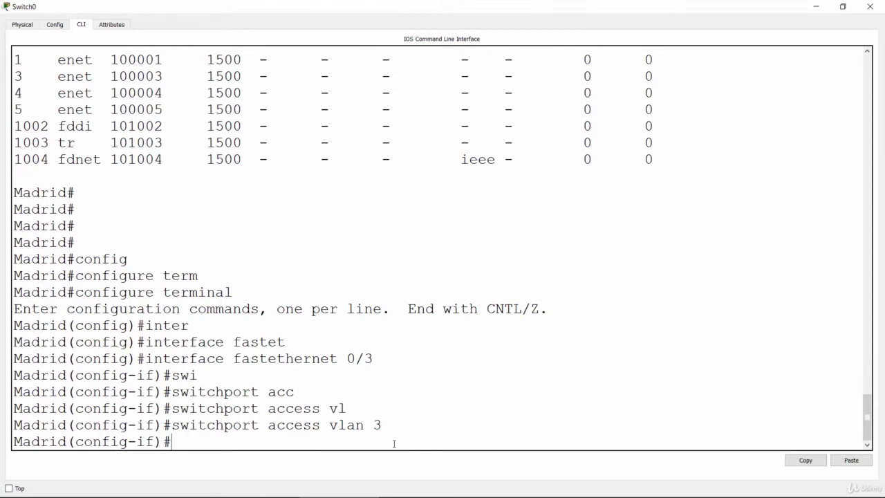
{"action": "key", "text": "Return"}
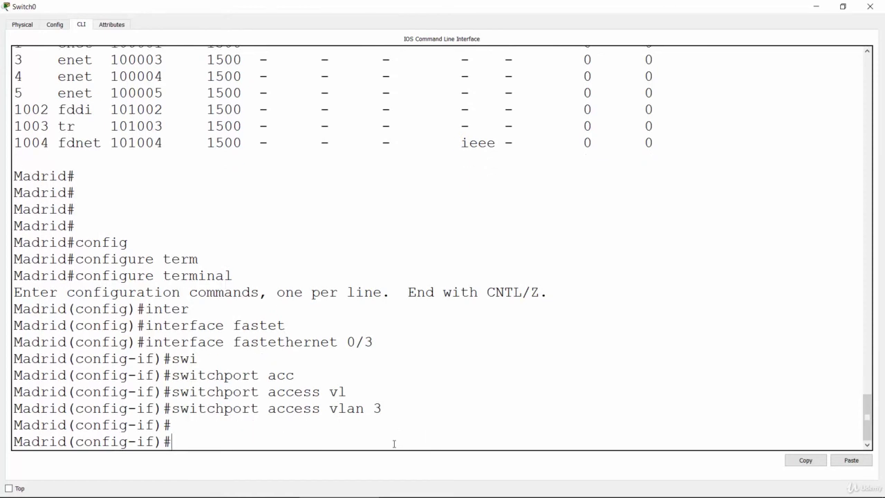
Assign interface Fa0/4 to access VLAN 4
{"action": "type", "text": "interface fas"}
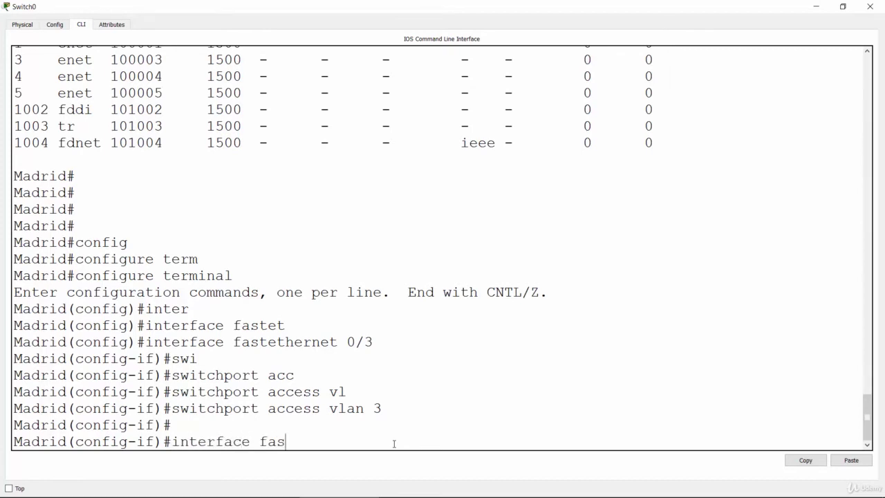
{"action": "type", "text": "tethernet 0/4"}
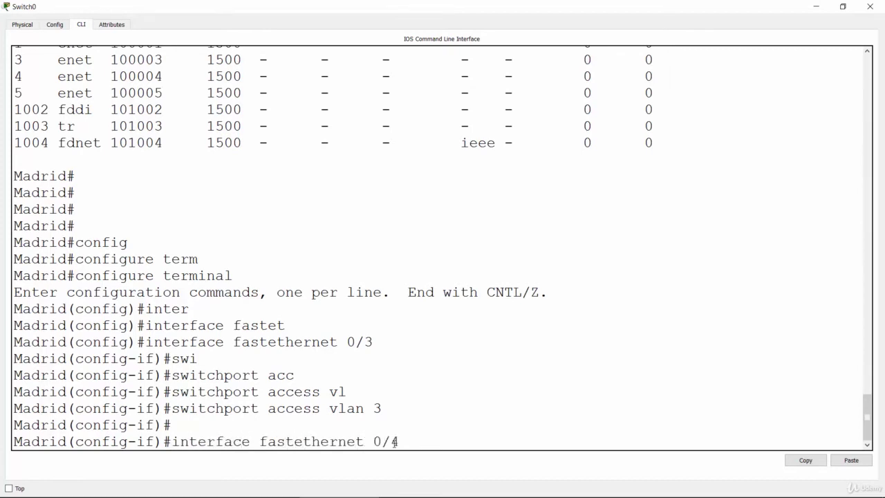
{"action": "key", "text": "Return"}
{"action": "key", "text": "Up"}
{"action": "key", "text": "Up"}
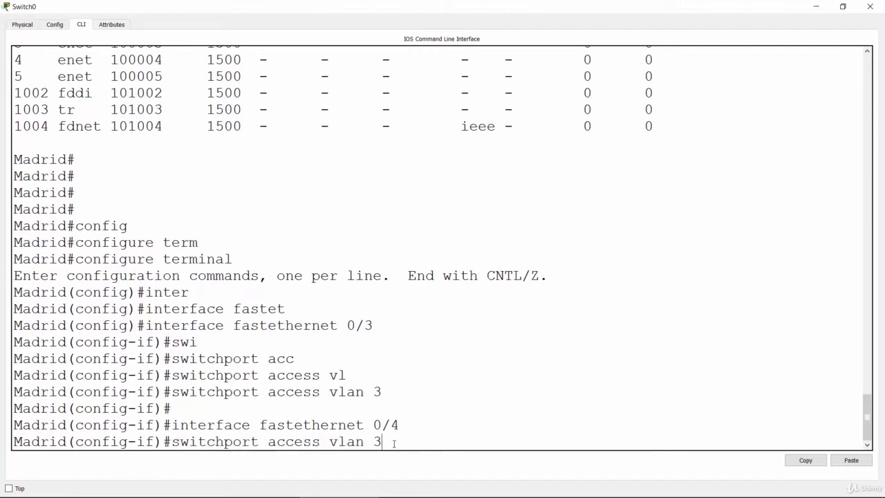
{"action": "key", "text": "BackSpace"}
{"action": "type", "text": "4"}
{"action": "key", "text": "Return"}
Assign interface Fa0/5 to access VLAN 5, then end configuration mode
{"action": "key", "text": "Up"}
{"action": "key", "text": "Up"}
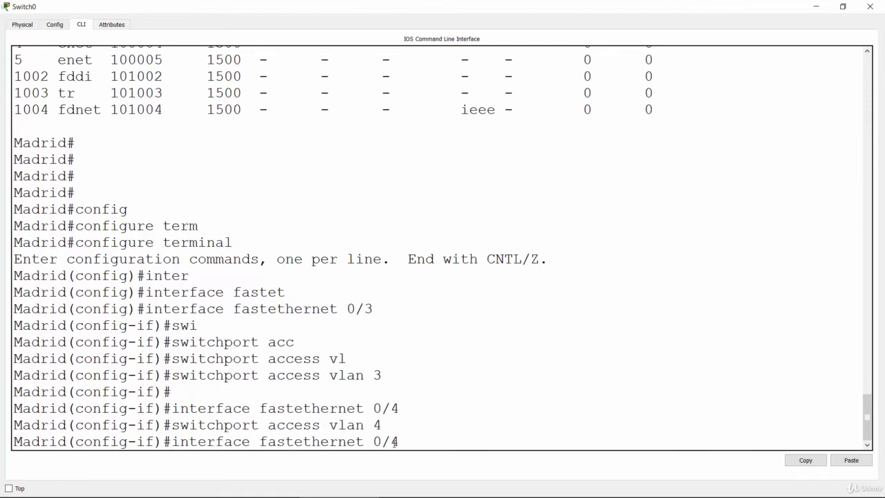
{"action": "key", "text": "BackSpace"}
{"action": "type", "text": "5"}
{"action": "key", "text": "Return"}
{"action": "key", "text": "Up"}
{"action": "key", "text": "Up"}
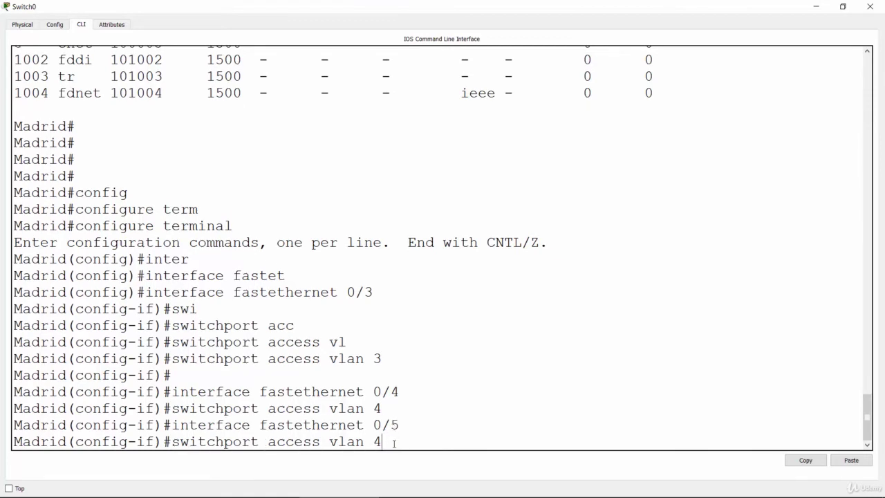
{"action": "key", "text": "BackSpace"}
{"action": "type", "text": "5"}
{"action": "key", "text": "Return"}
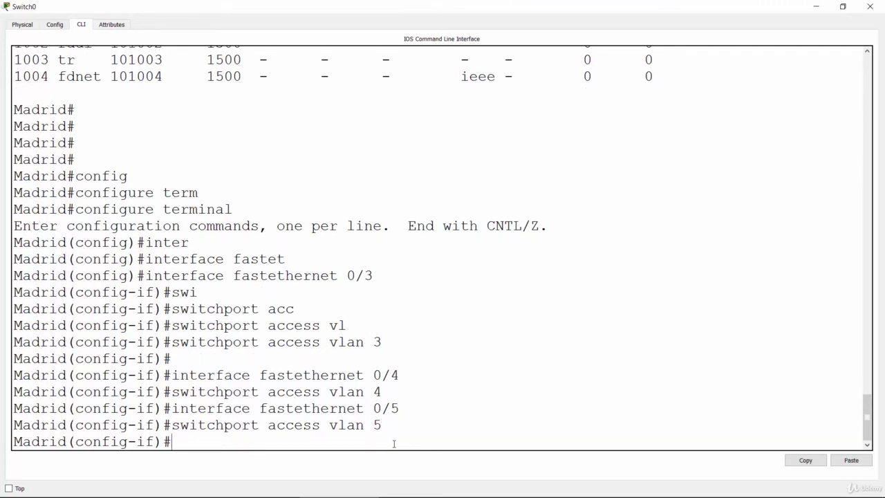
{"action": "key", "text": "Return"}
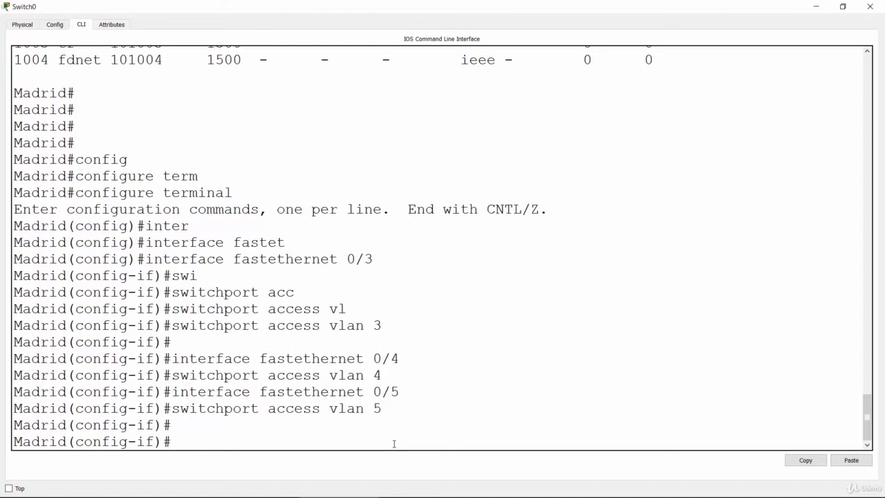
{"action": "type", "text": "end"}
{"action": "key", "text": "Return"}
{"action": "key", "text": "Return"}
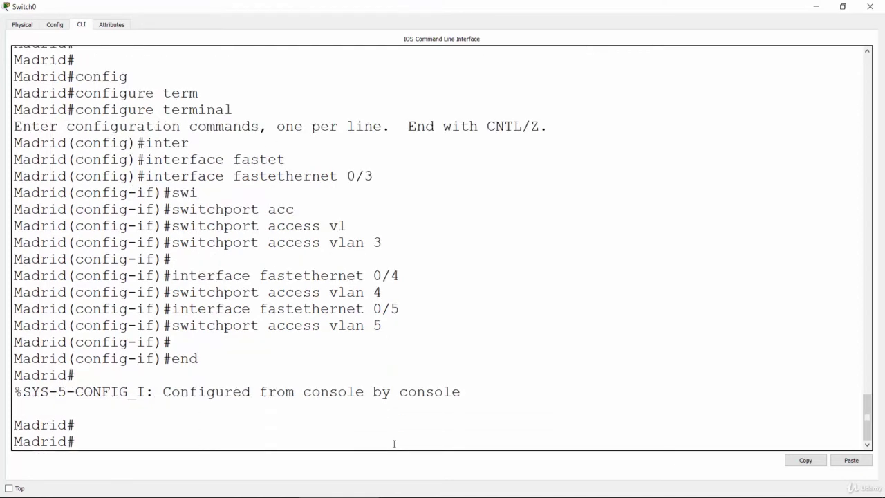
Run show vlan and highlight Fa0/3–Fa0/5 in the Phone, Video and Wireless rows
{"action": "type", "text": "sho"}
{"action": "key", "text": "Tab"}
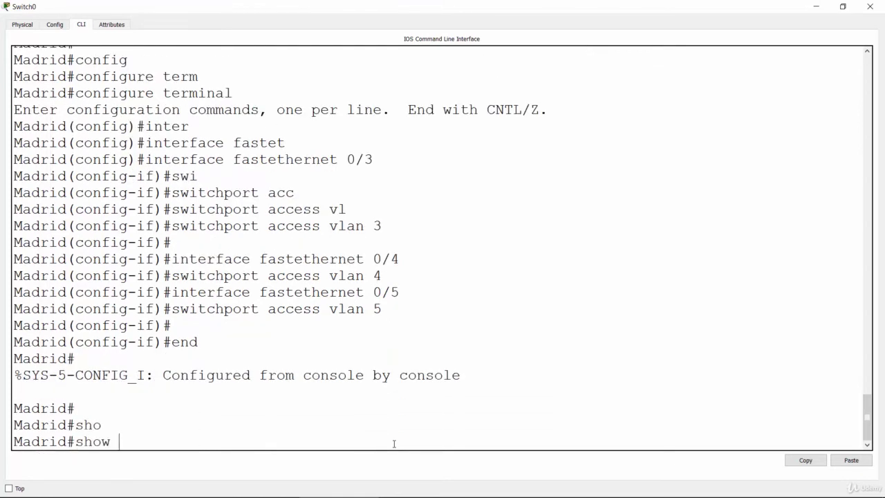
{"action": "type", "text": "vl"}
{"action": "key", "text": "Tab"}
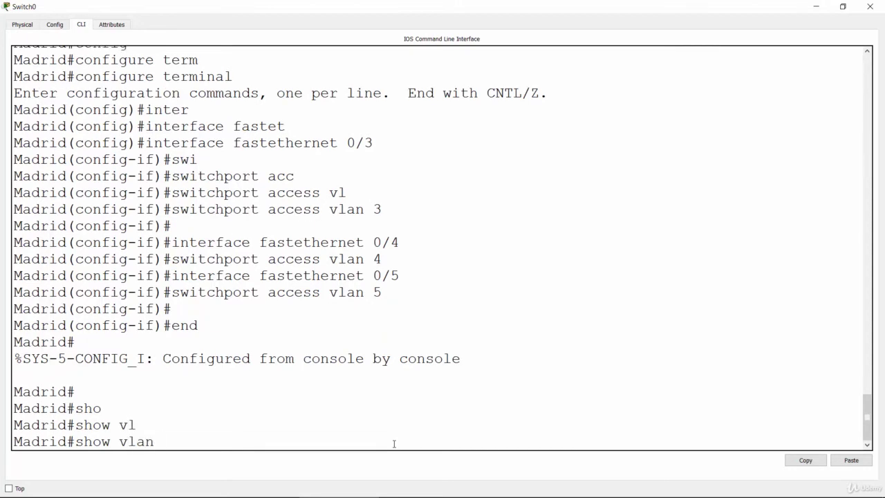
{"action": "key", "text": "Return"}
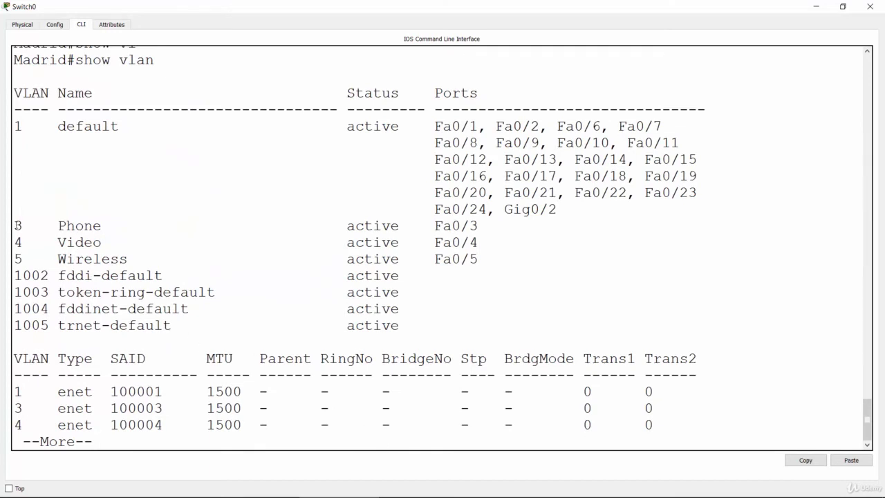
{"action": "left_click_drag", "start_coordinate": [18, 225], "coordinate": [479, 222]}
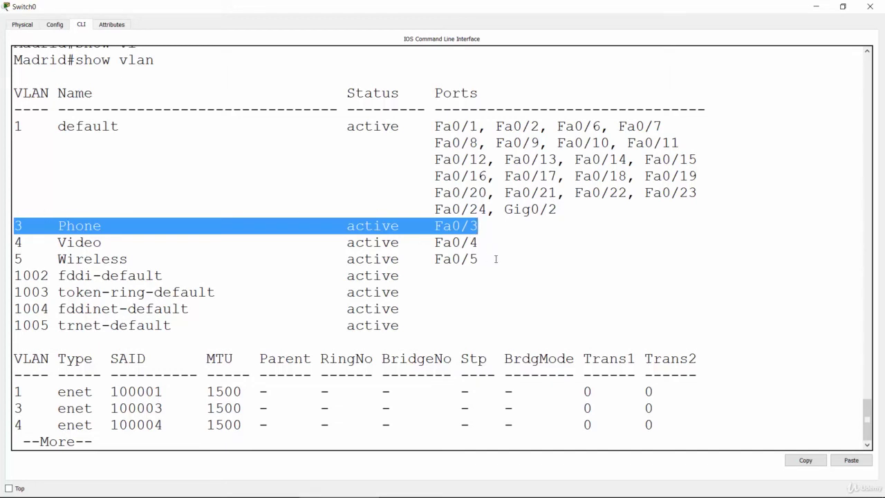
{"action": "double_click", "coordinate": [18, 242]}
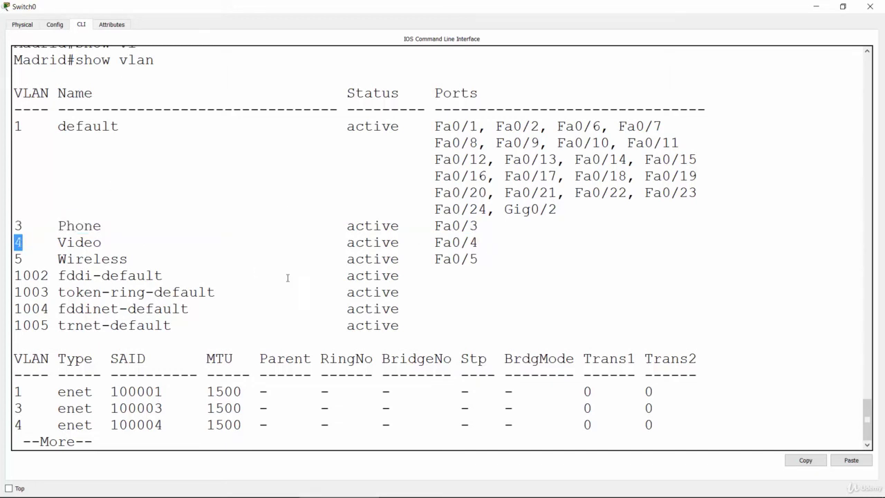
{"action": "double_click", "coordinate": [474, 258]}
{"action": "double_click", "coordinate": [18, 259]}
{"action": "key", "text": "alt+Tab"}
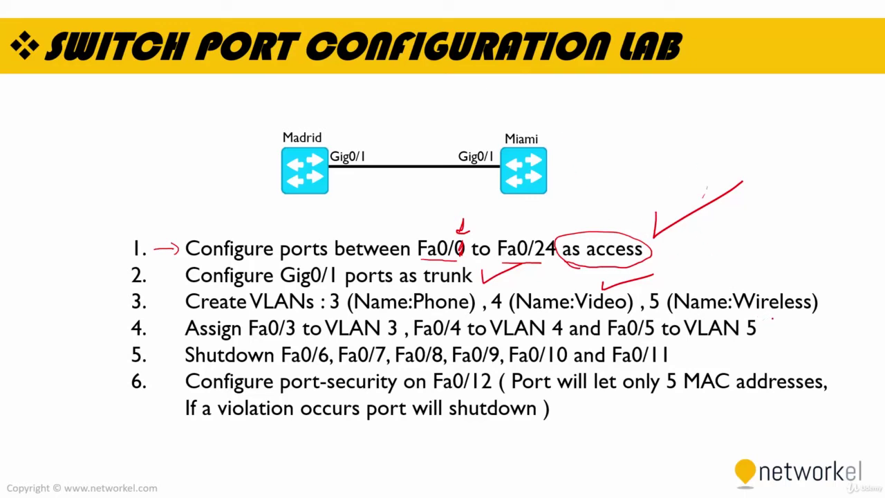
Tick the VLAN item, underline Shutdown and Fa0/6–Fa0/11 on the slide, then return to Switch0
{"action": "left_click_drag", "start_coordinate": [772, 319], "coordinate": [821, 298]}
{"action": "left_click_drag", "start_coordinate": [185, 363], "coordinate": [549, 365]}
{"action": "left_click_drag", "start_coordinate": [611, 368], "coordinate": [653, 366]}
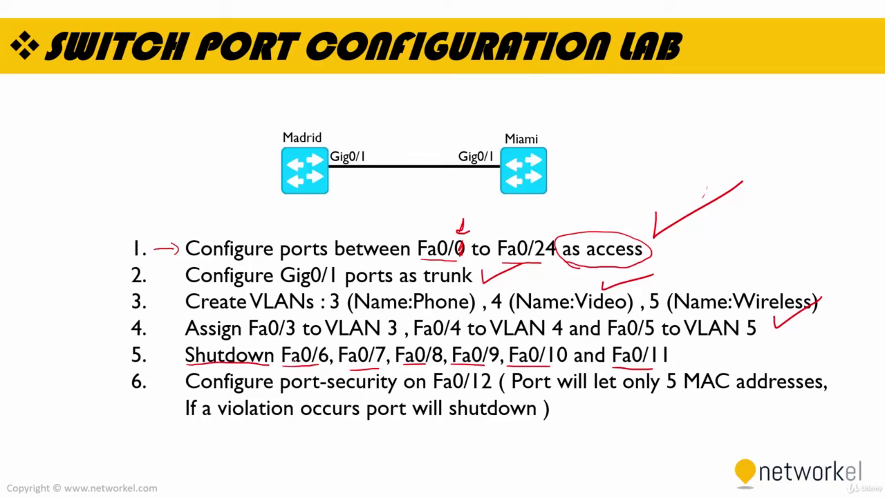
{"action": "key", "text": "alt+Tab"}
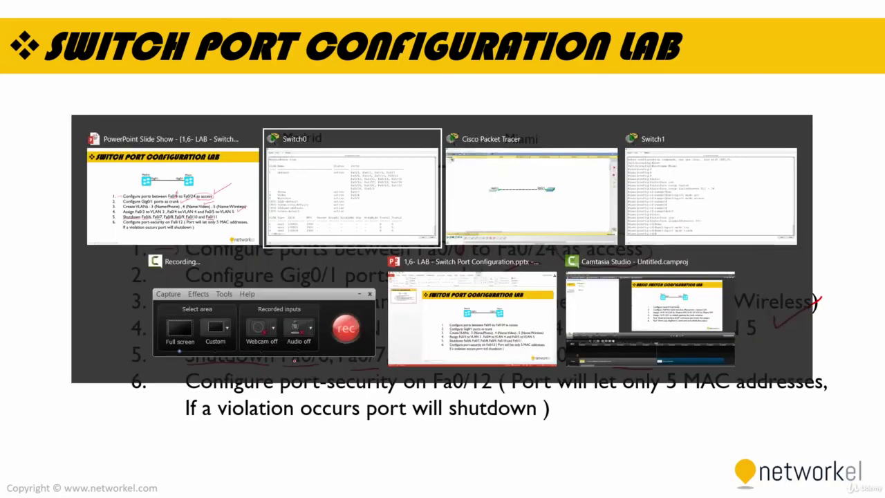
{"action": "left_click", "coordinate": [407, 204]}
Finish paging the VLAN listing and enter global configuration mode with conf t
{"action": "key", "text": "Return"}
{"action": "key", "text": "Return"}
{"action": "key", "text": "Return"}
{"action": "key", "text": "Return"}
{"action": "key", "text": "Return"}
{"action": "key", "text": "Return"}
{"action": "key", "text": "Return"}
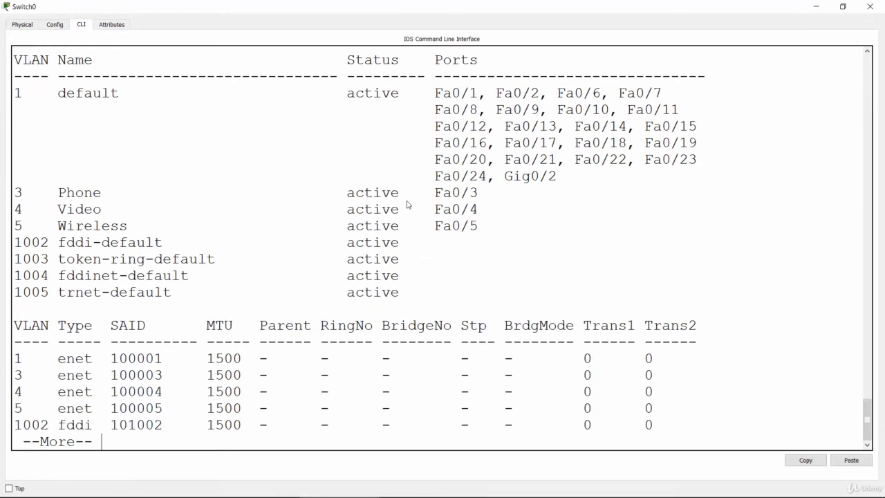
{"action": "type", "text": "conf t"}
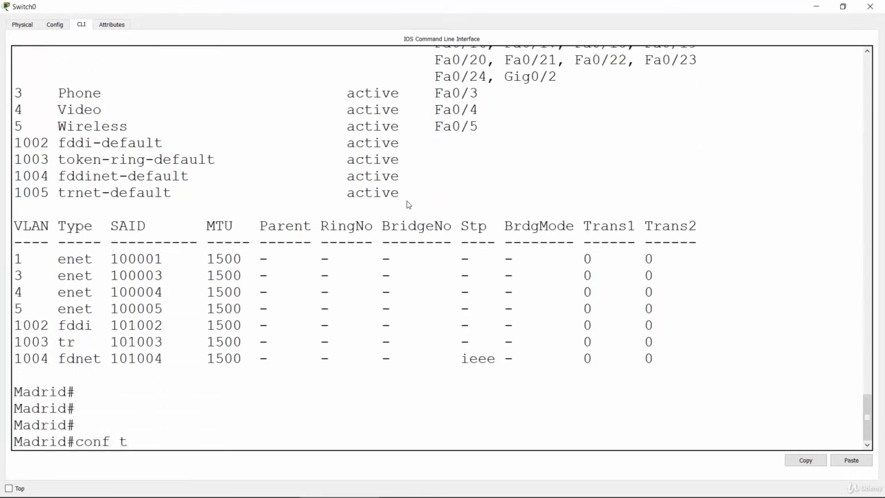
{"action": "key", "text": "Return"}
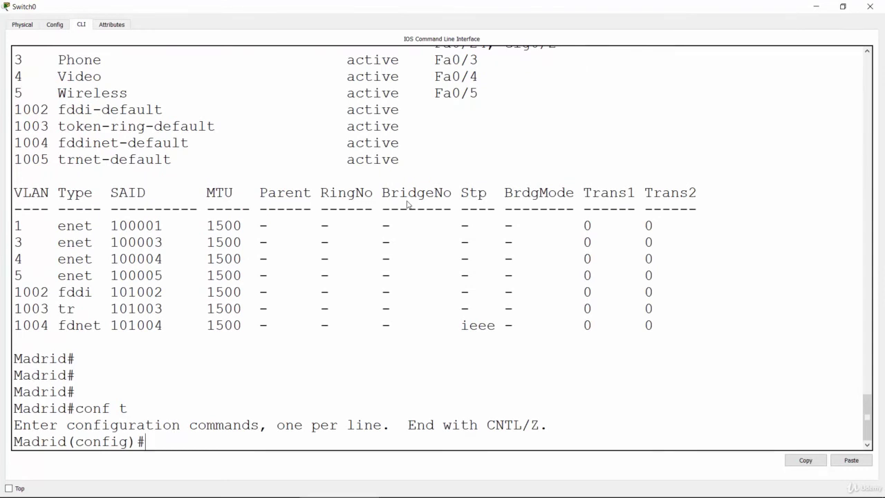
Shut down the interface range fastethernet 0/6 - 11 on Madrid
{"action": "type", "text": "inter"}
{"action": "key", "text": "Tab"}
{"action": "type", "text": "ran"}
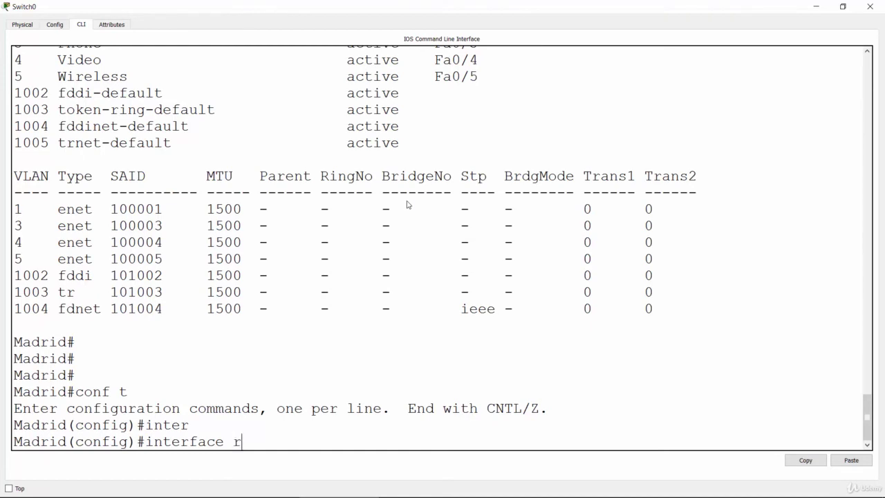
{"action": "key", "text": "Tab"}
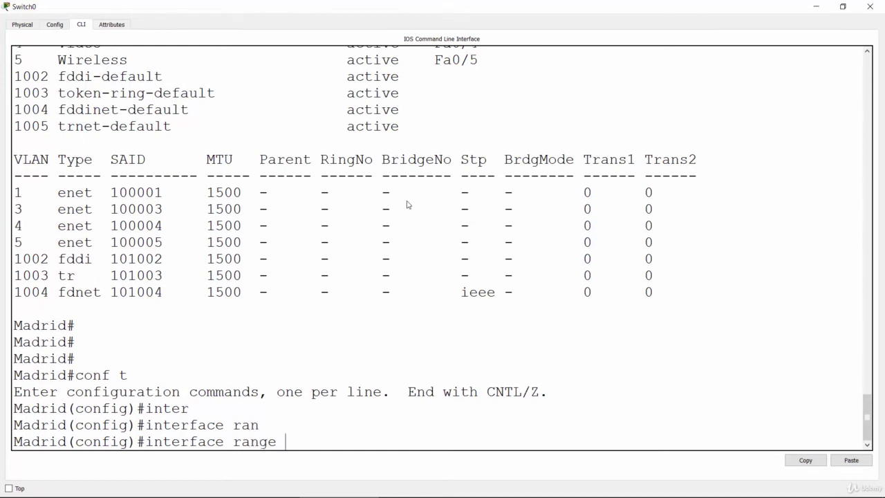
{"action": "type", "text": "fastet"}
{"action": "key", "text": "Tab"}
{"action": "type", "text": "0/"}
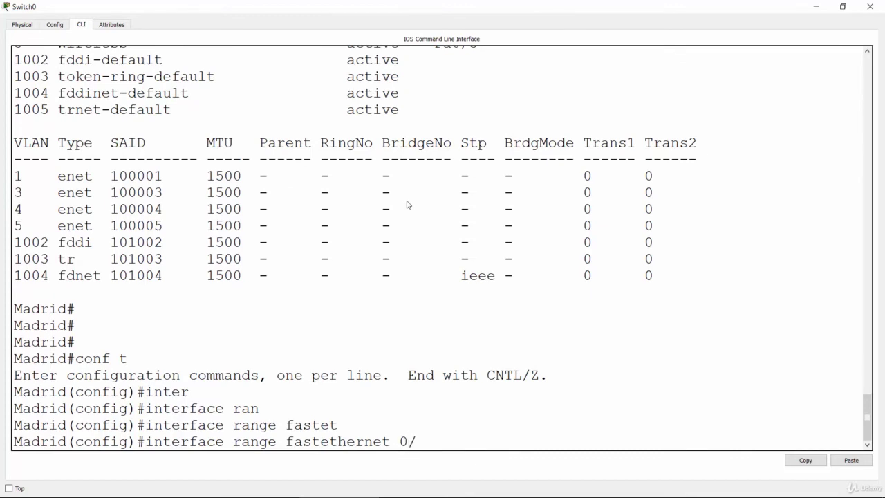
{"action": "type", "text": "6 - 11"}
{"action": "key", "text": "Return"}
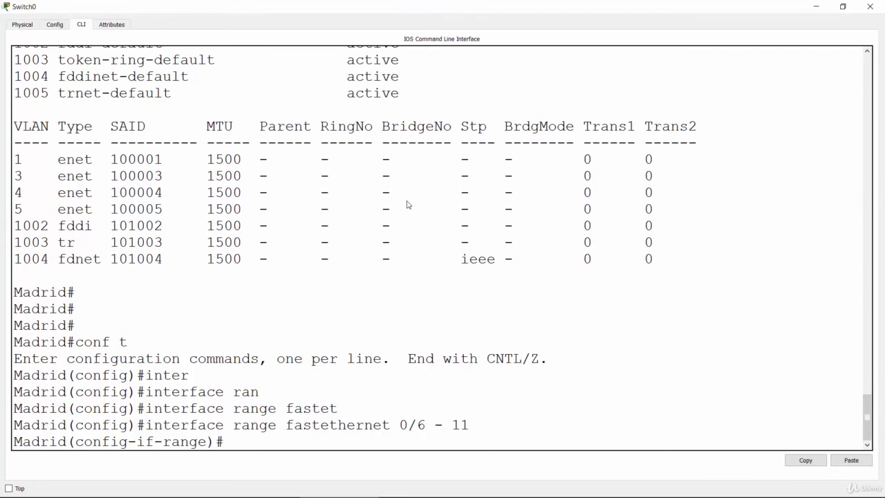
{"action": "type", "text": "shut"}
{"action": "key", "text": "Tab"}
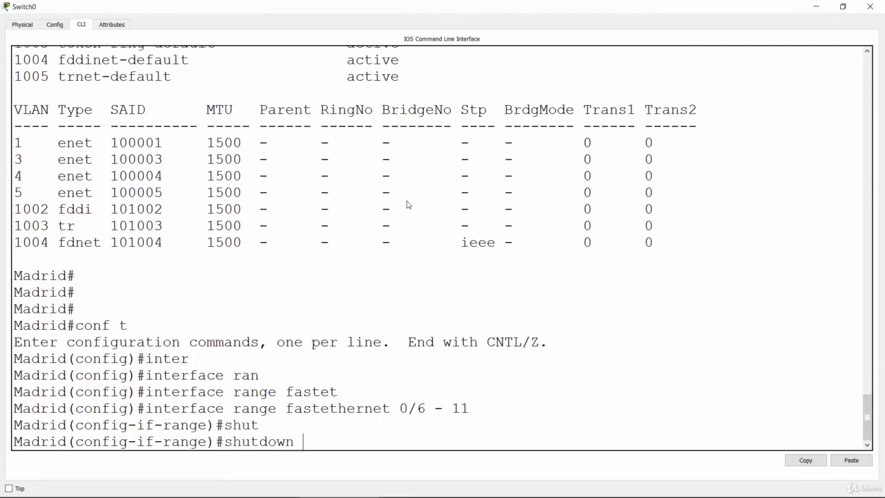
{"action": "key", "text": "Return"}
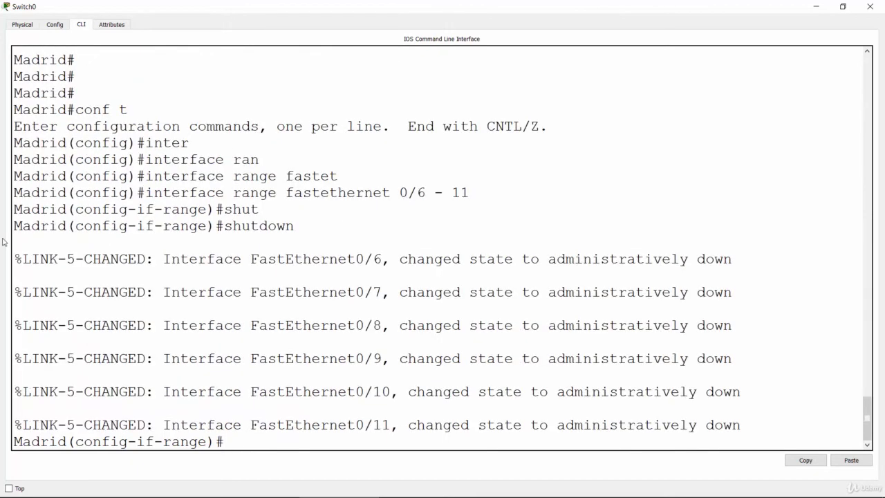
Highlight the Fa0/6 and Fa0/7 down messages, then return to the lab slide show
{"action": "left_click_drag", "start_coordinate": [15, 257], "coordinate": [759, 255]}
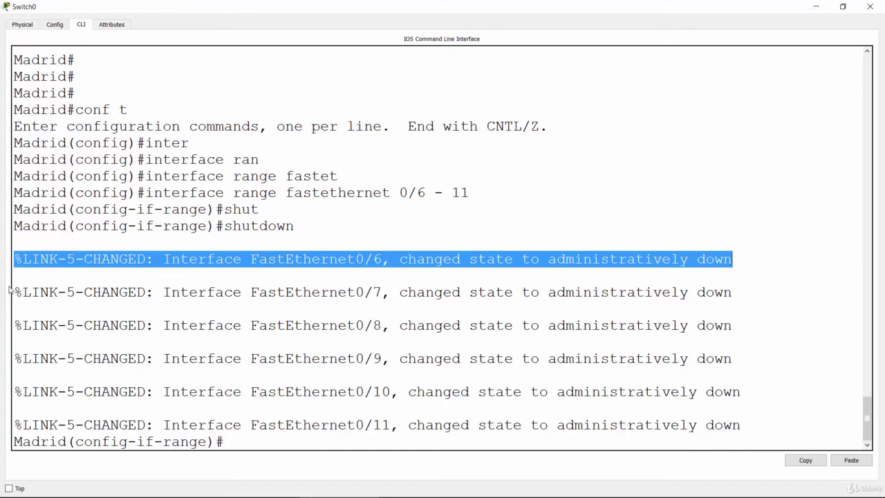
{"action": "left_click_drag", "start_coordinate": [12, 290], "coordinate": [755, 288]}
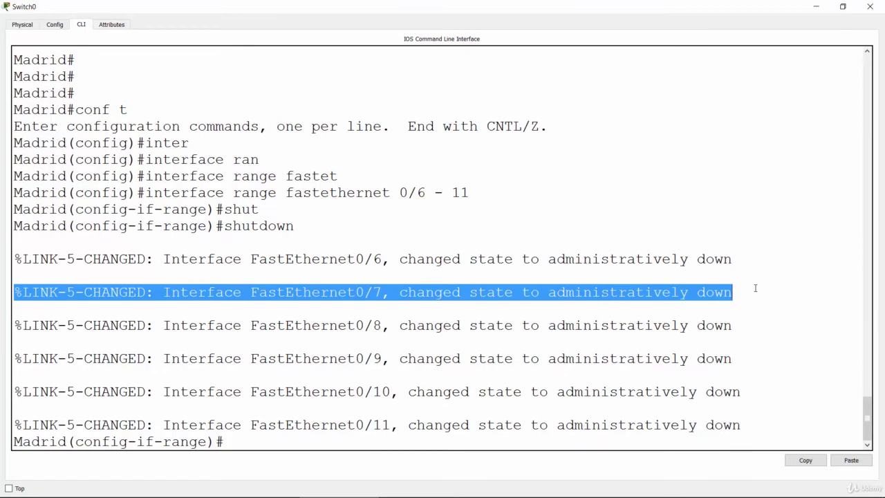
{"action": "left_click", "coordinate": [755, 289]}
{"action": "key", "text": "alt+Tab"}
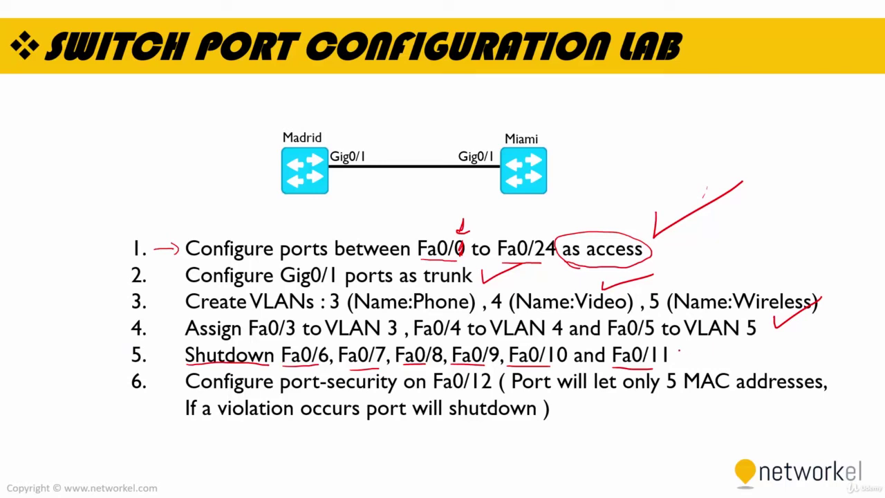
Draw a red tick after Fa0/11 and circle step 6's number on the slide
{"action": "mouse_move", "coordinate": [679, 349]}
{"action": "left_mouse_down"}
{"action": "mouse_move", "coordinate": [680, 359]}
{"action": "mouse_move", "coordinate": [745, 338]}
{"action": "left_mouse_up"}
{"action": "mouse_move", "coordinate": [150, 378]}
{"action": "left_mouse_down"}
{"action": "mouse_move", "coordinate": [125, 378]}
{"action": "mouse_move", "coordinate": [134, 400]}
{"action": "mouse_move", "coordinate": [151, 395]}
{"action": "mouse_move", "coordinate": [149, 369]}
{"action": "left_mouse_up"}
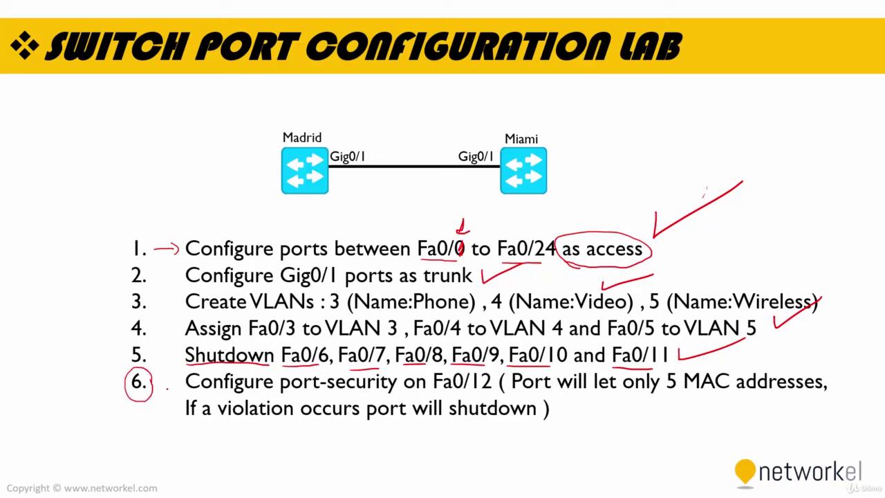